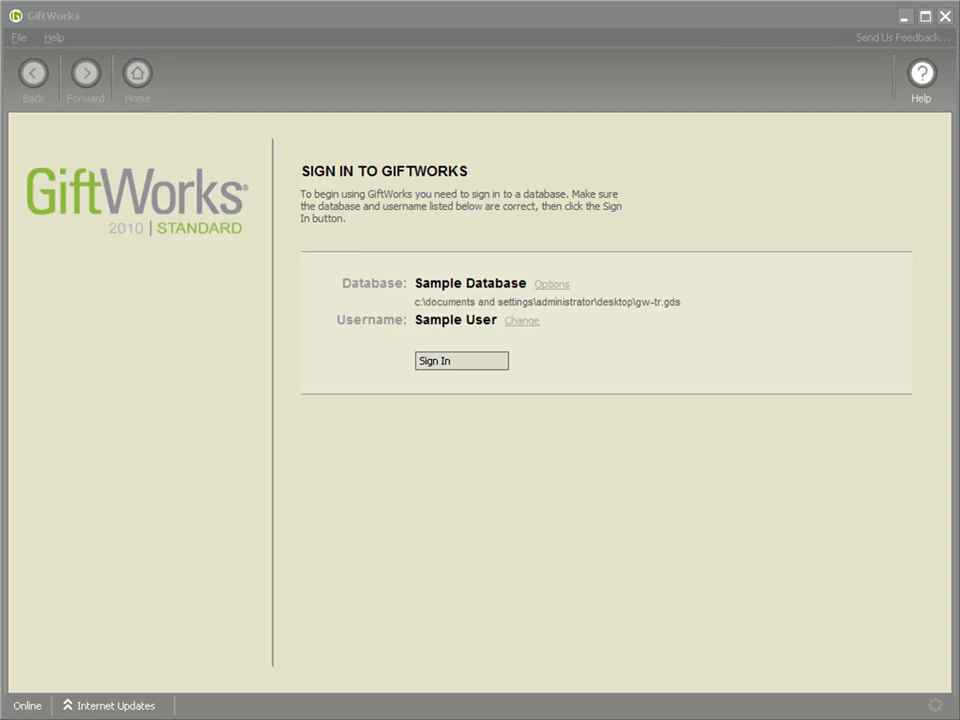
- Sign in to the Sample Database and view the details of the fourth volunteer in the Manage Volunteers list
left_click(448, 366)
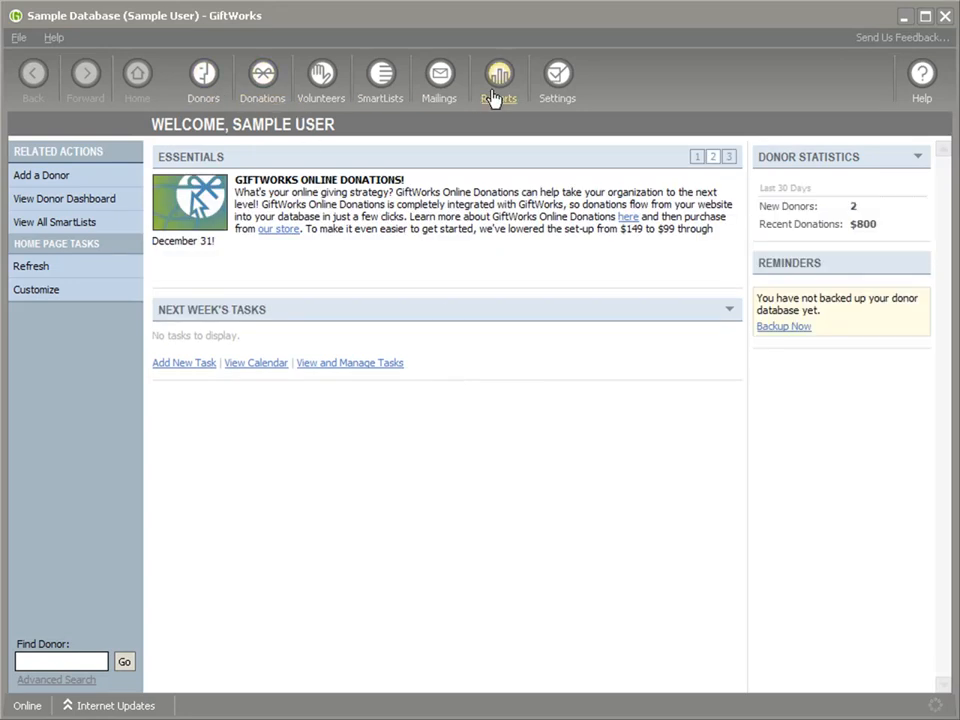
left_click(315, 90)
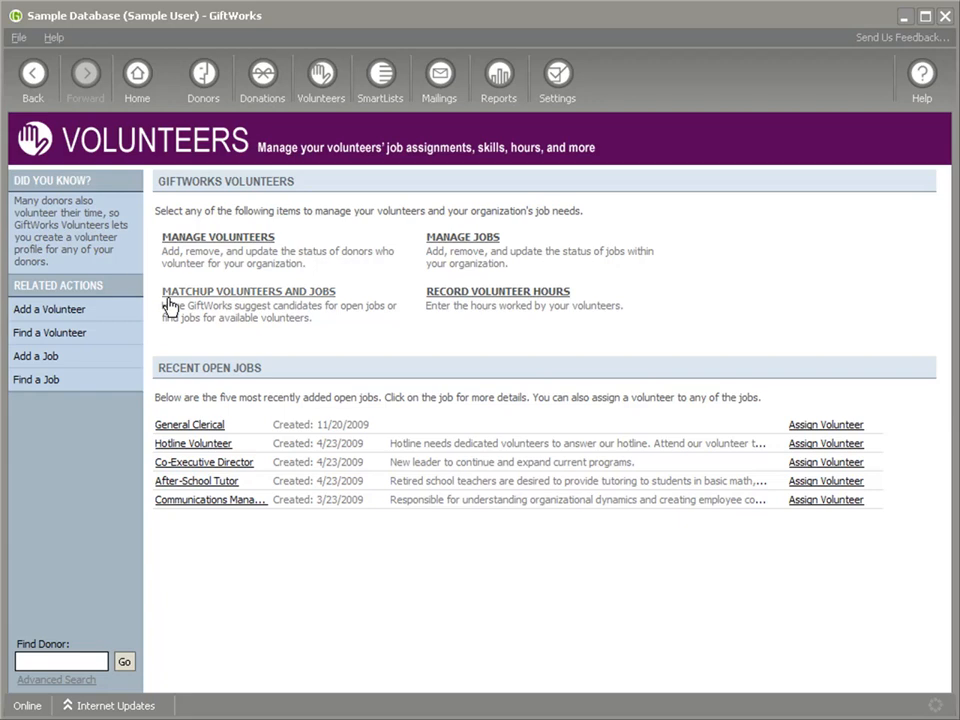
left_click(204, 246)
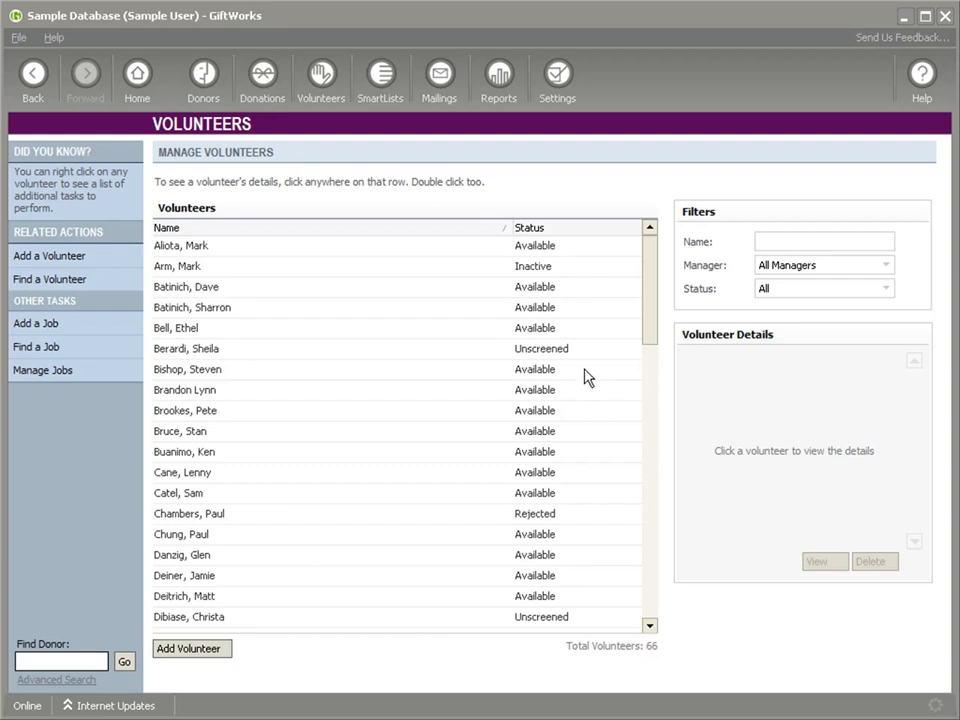
mouse_move(645, 318)
left_mouse_down()
mouse_move(645, 356)
mouse_move(653, 306)
left_mouse_up()
left_click(187, 308)
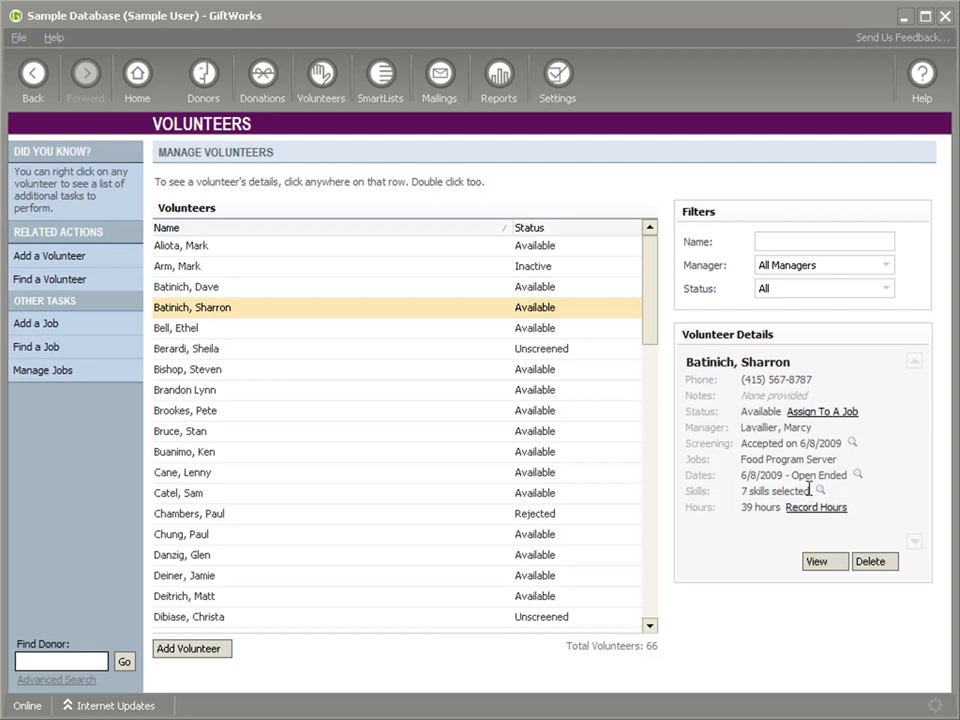
- Filter the volunteer list by Available Volunteers, reset the status filter to All, and reselect the fourth volunteer
left_click(877, 273)
left_click(880, 285)
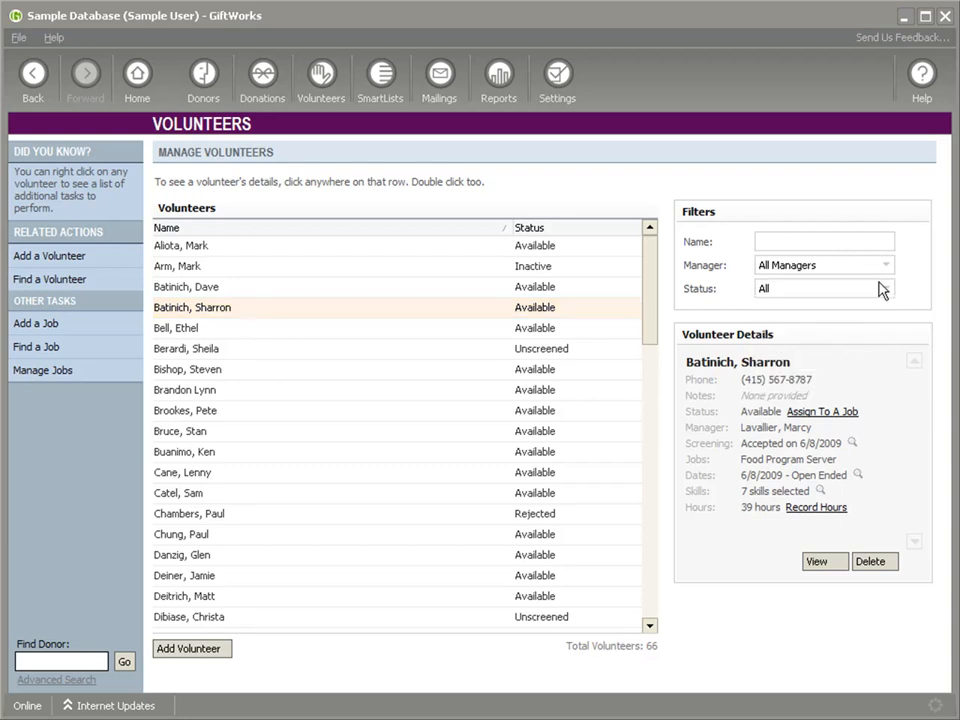
left_click(880, 287)
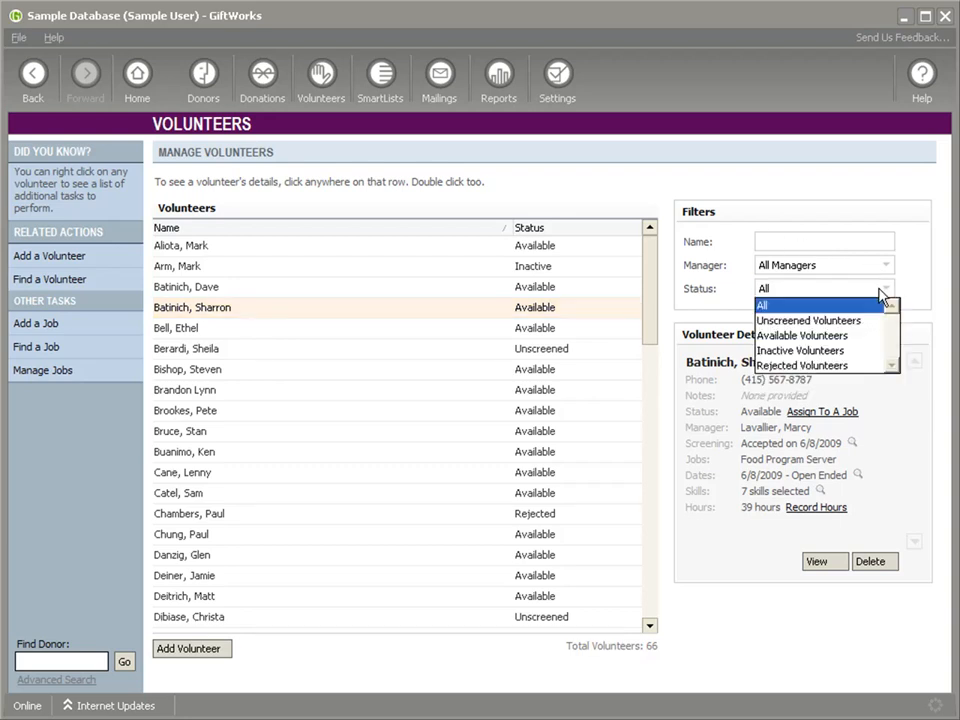
left_click(818, 336)
left_click(878, 290)
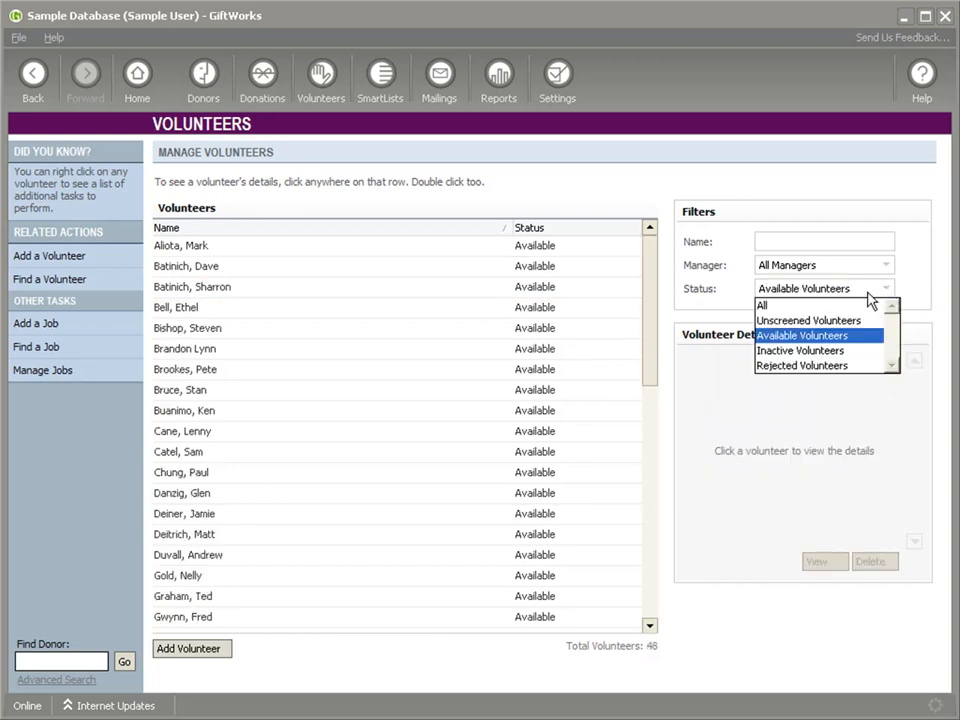
left_click(849, 305)
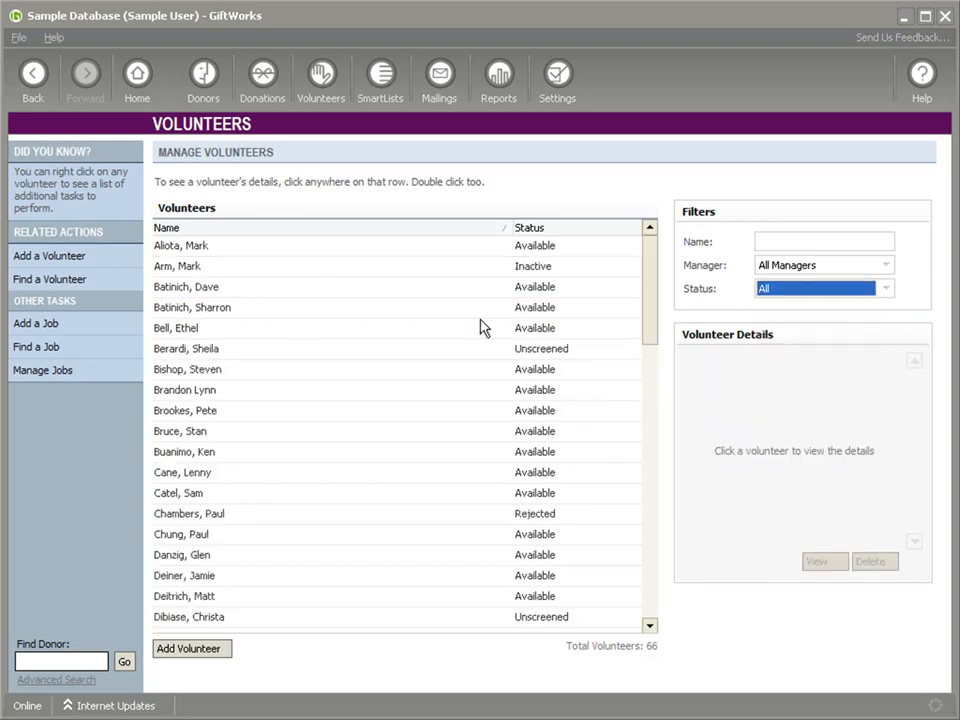
left_click(214, 307)
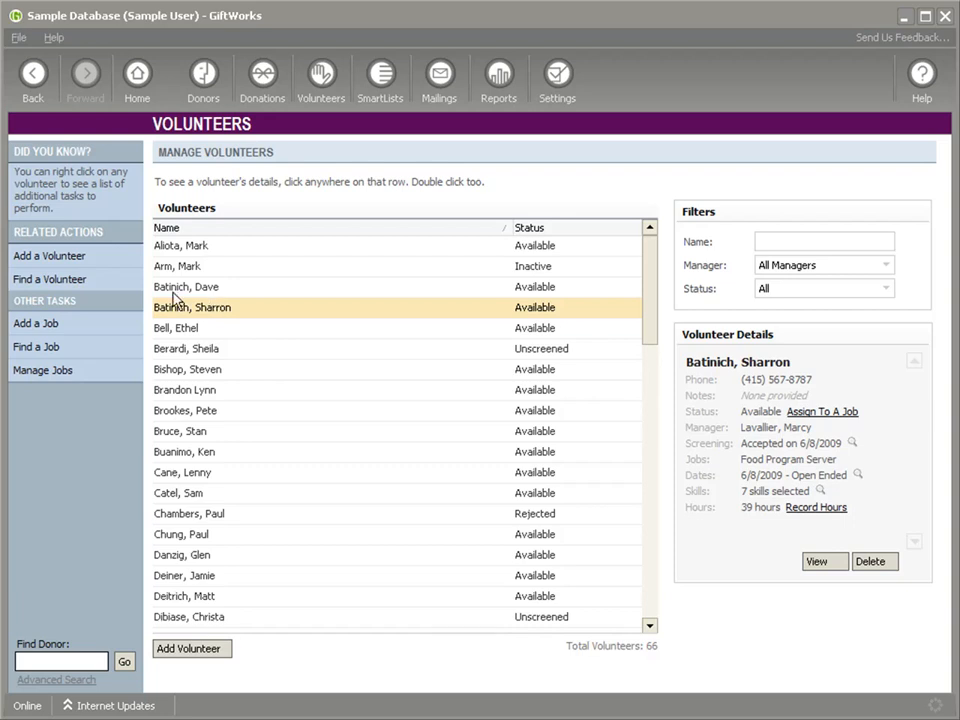
- Start a new volunteer profile for an existing donor found by searching for the donor's last name
left_click(72, 258)
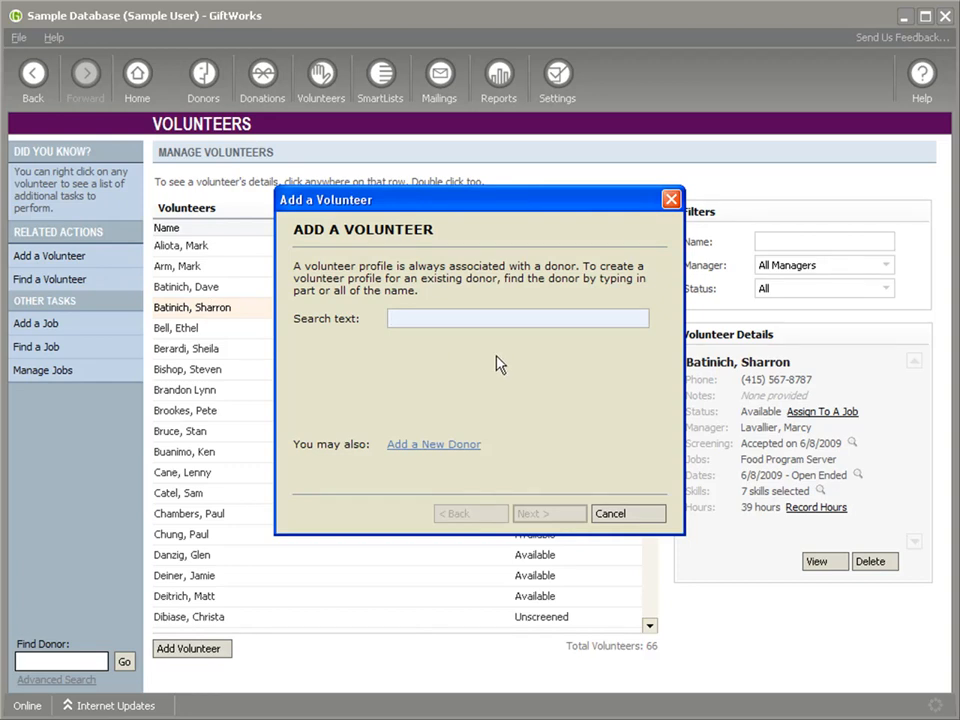
type("leaman")
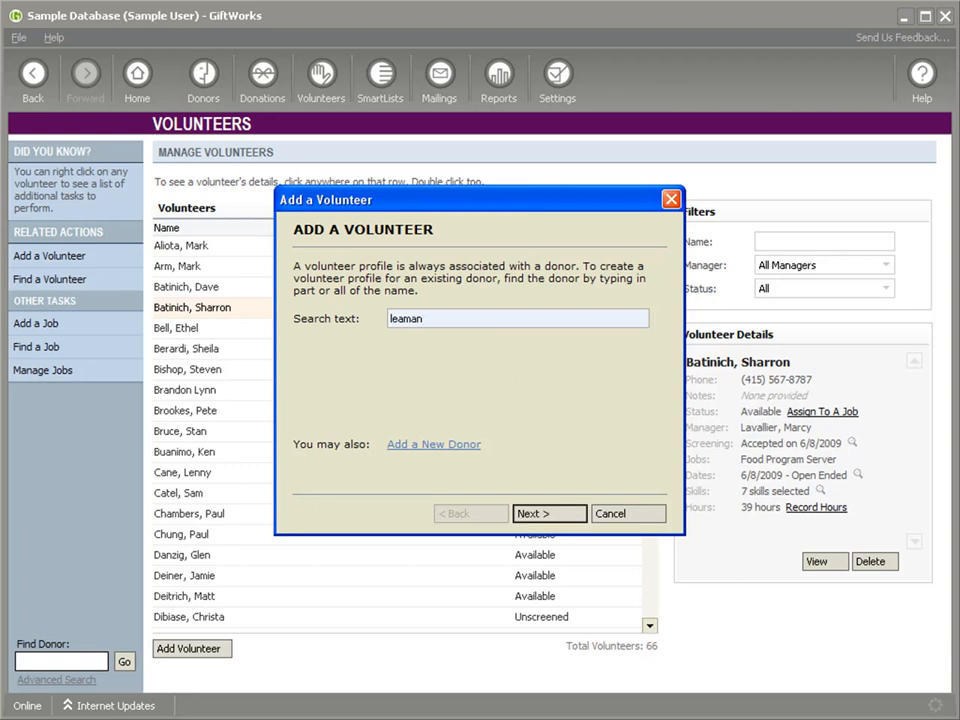
key("Return")
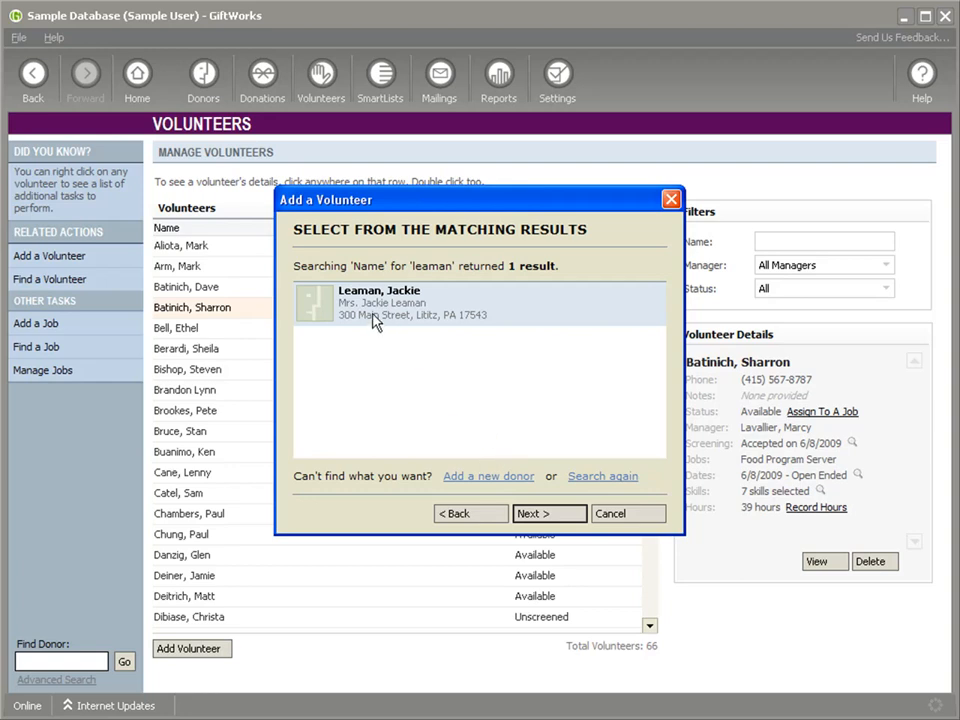
left_click(533, 514)
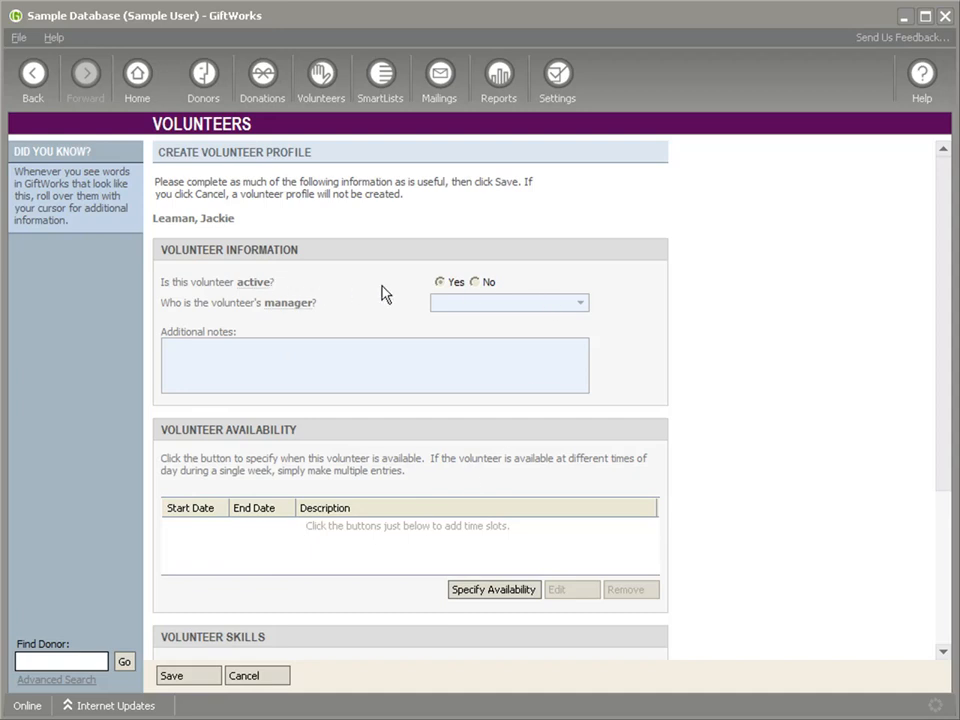
- Assign the third person in the manager choices as the volunteer's manager, leaving the additional notes empty
left_click(574, 307)
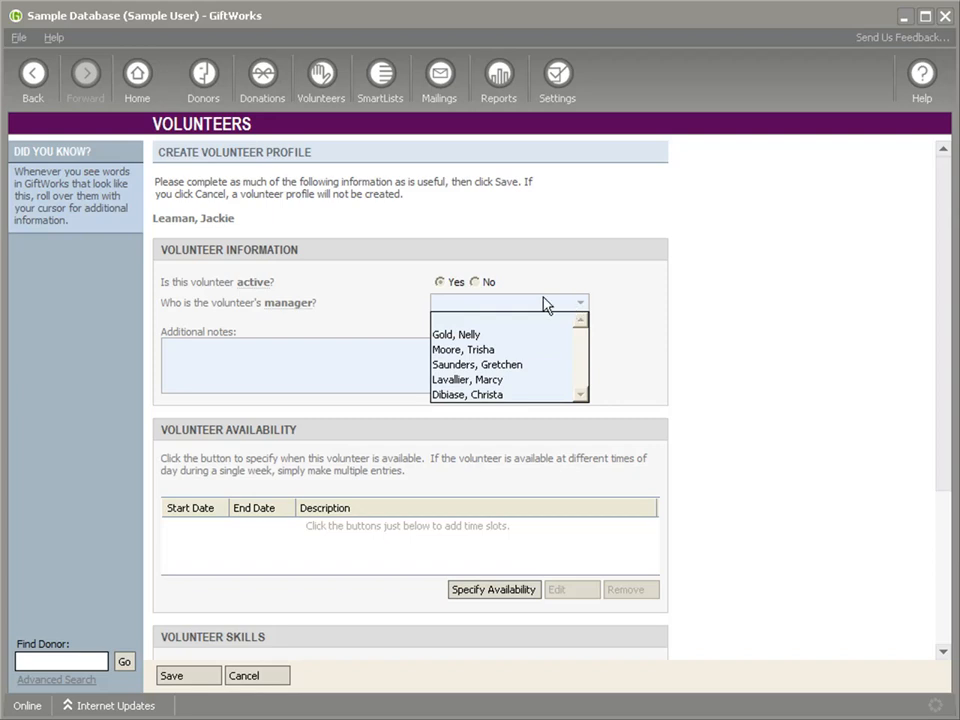
left_click(460, 365)
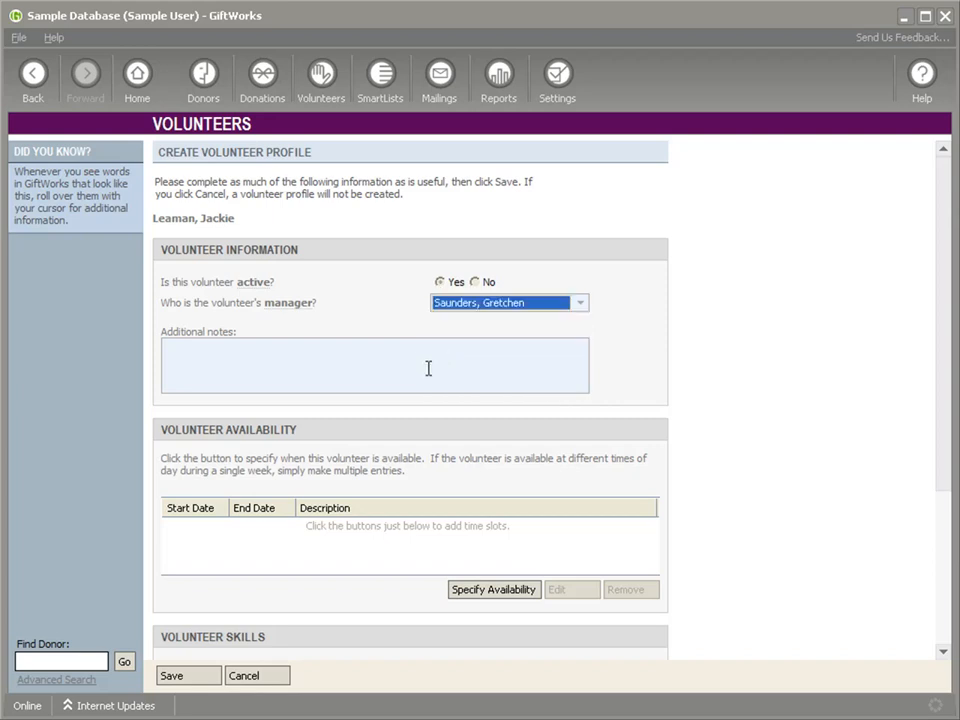
left_click(216, 355)
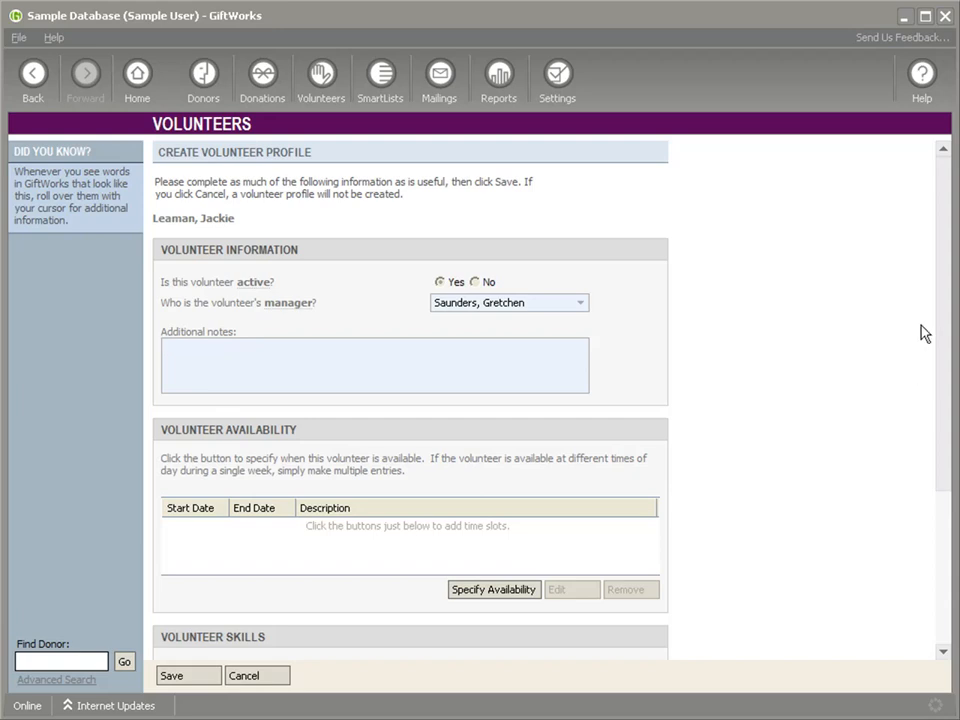
- Begin a volunteer availability entry with a starting date of 11/23/2009 and no end date
left_click_drag(940, 310, 945, 452)
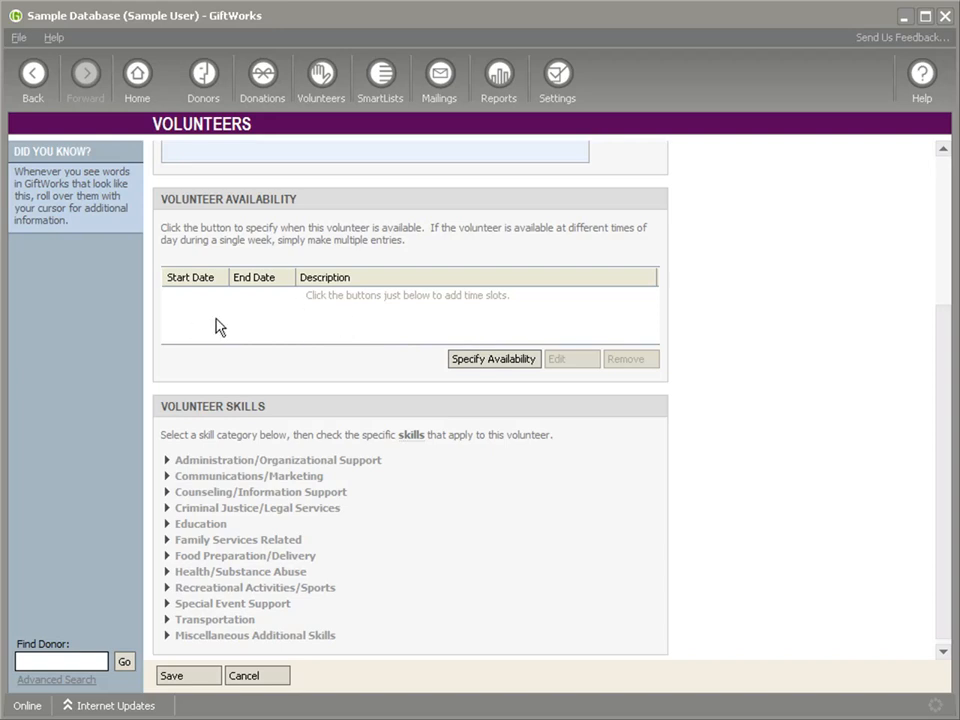
left_click(477, 362)
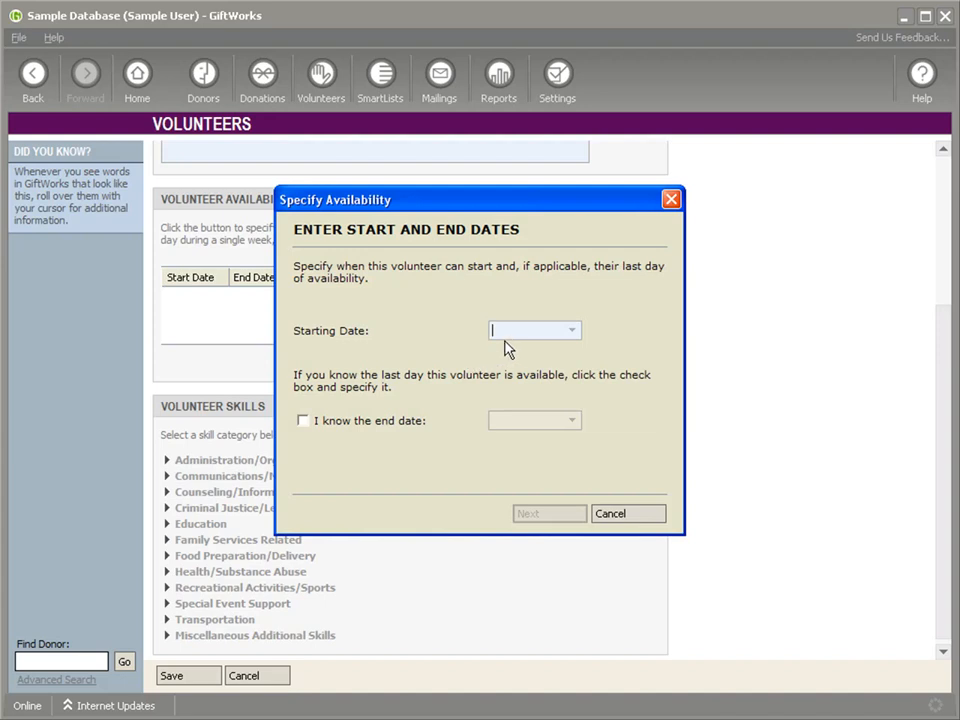
left_click(572, 334)
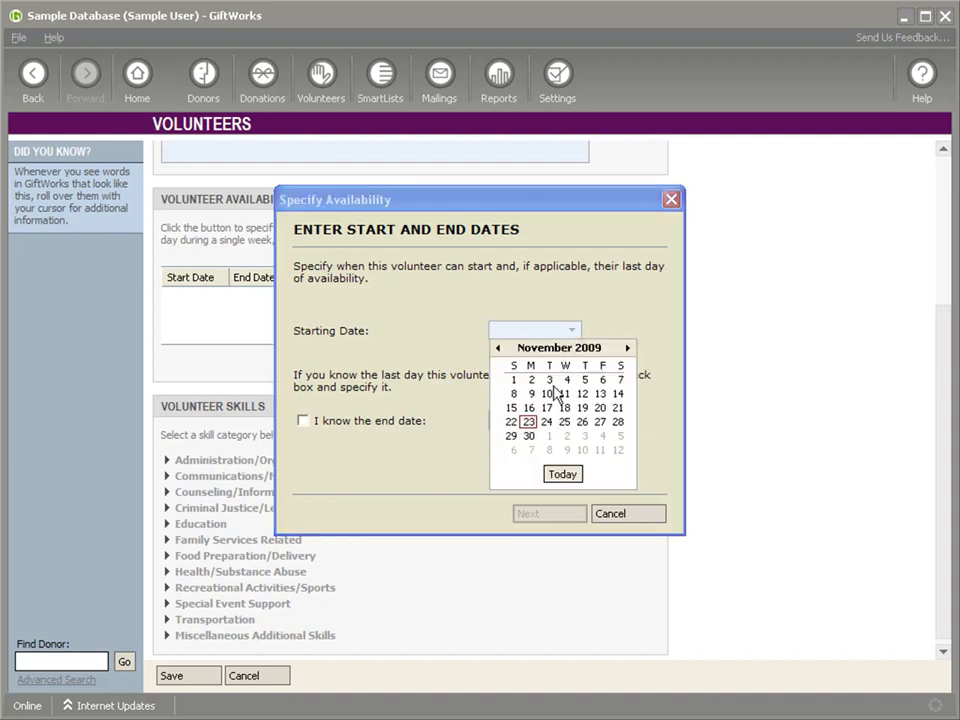
left_click(562, 476)
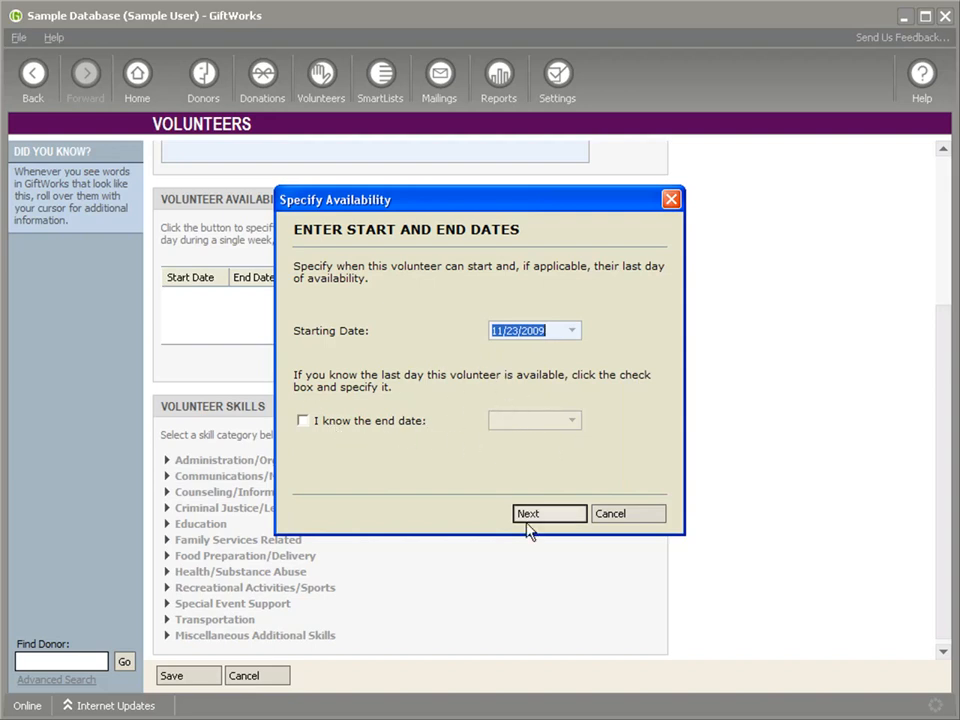
left_click(550, 514)
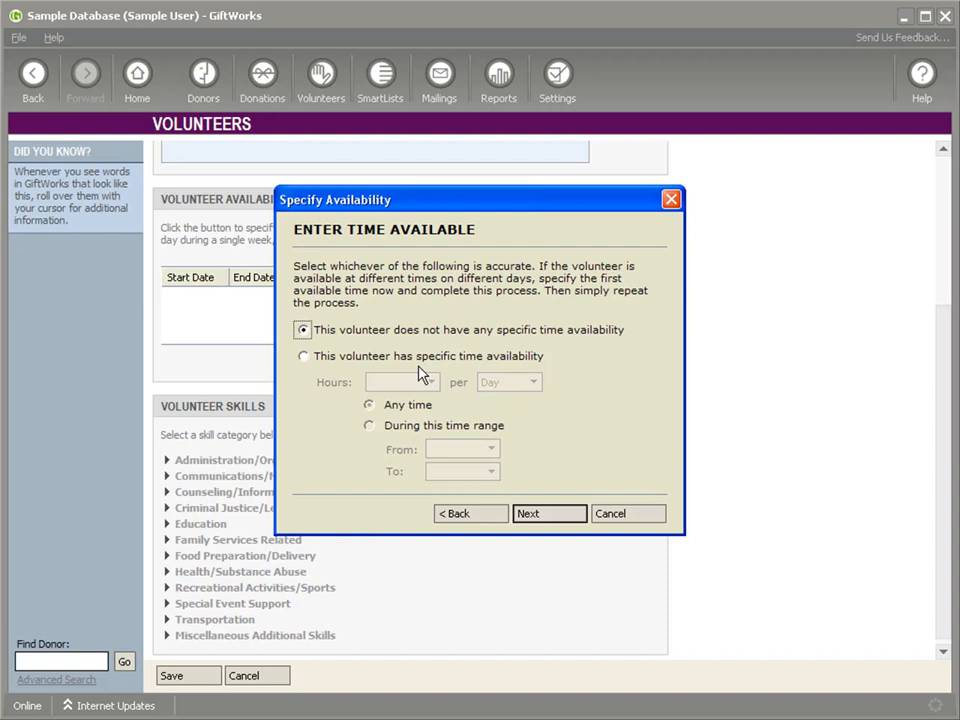
- Give the volunteer specific time availability of 4 hours per day
left_click(303, 357)
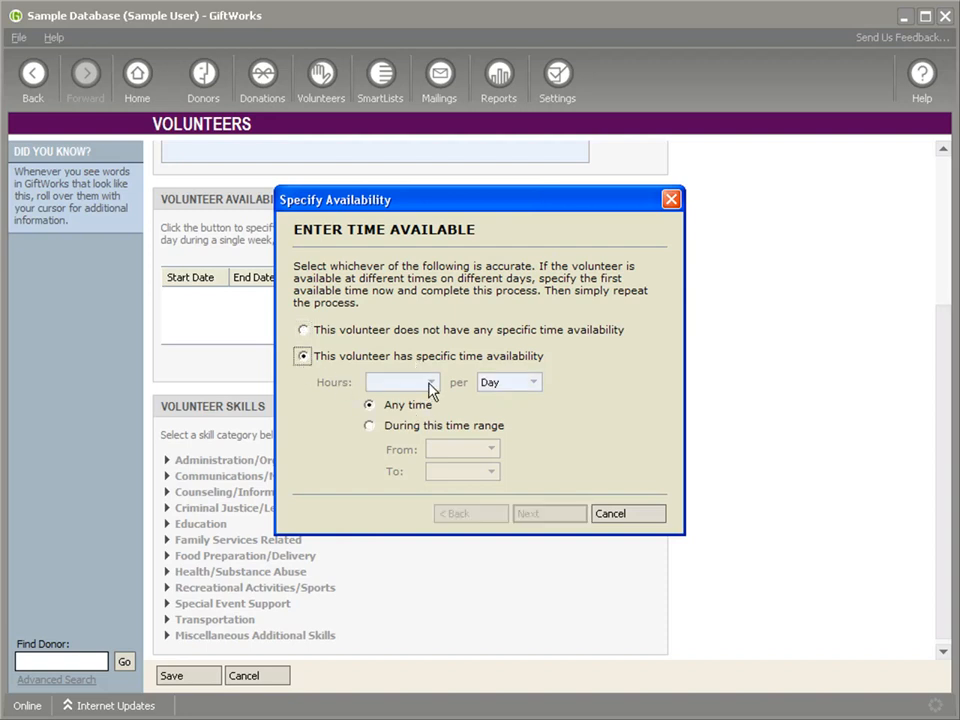
left_click(430, 384)
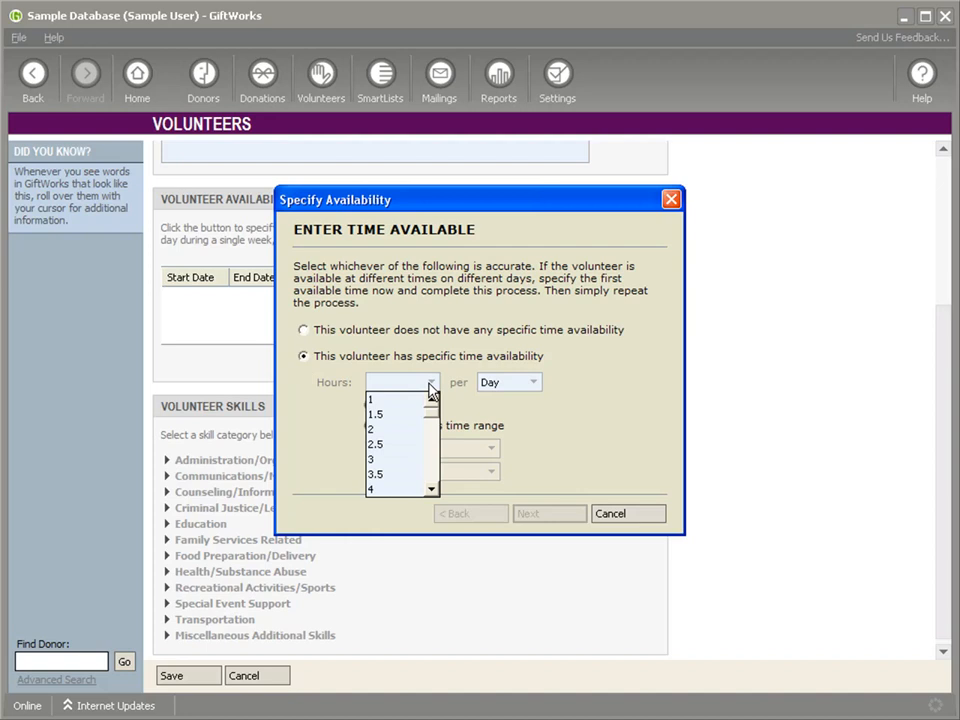
left_click(376, 489)
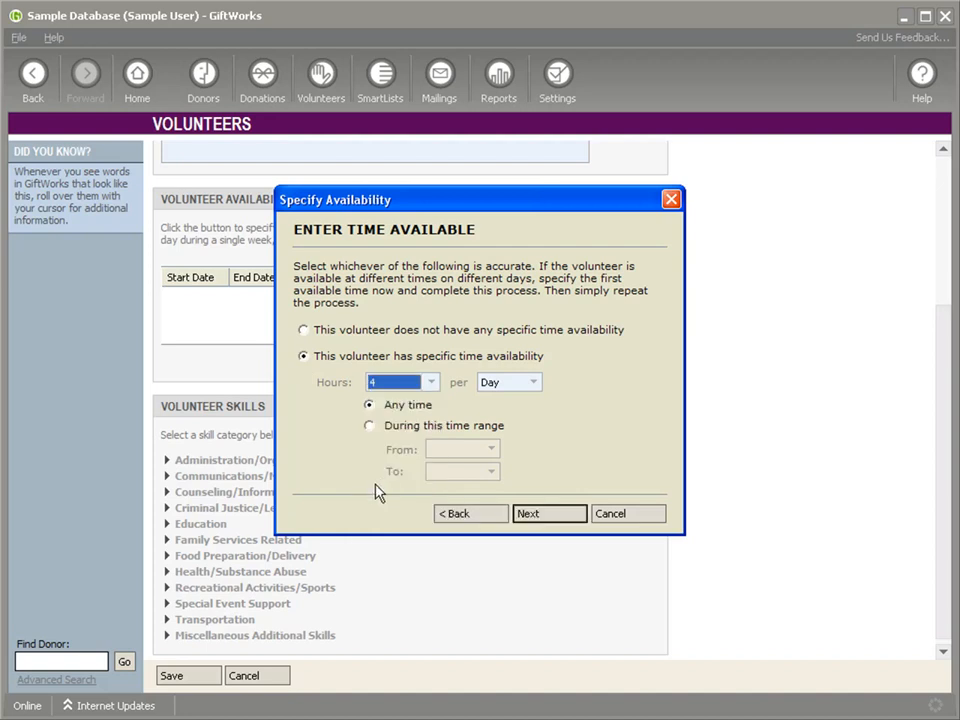
left_click(532, 386)
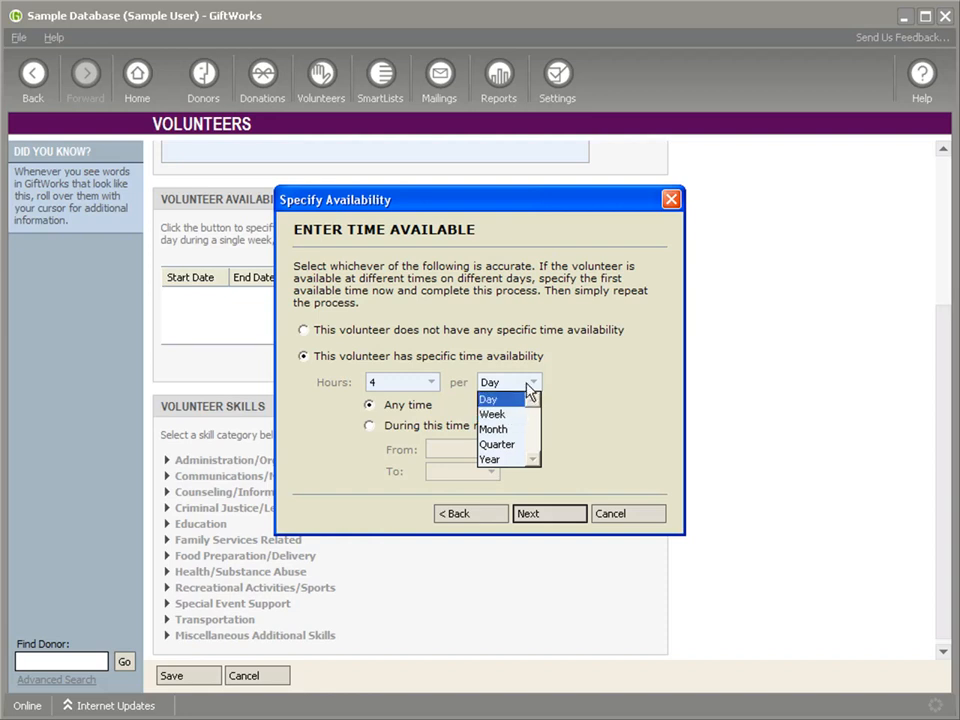
left_click(528, 389)
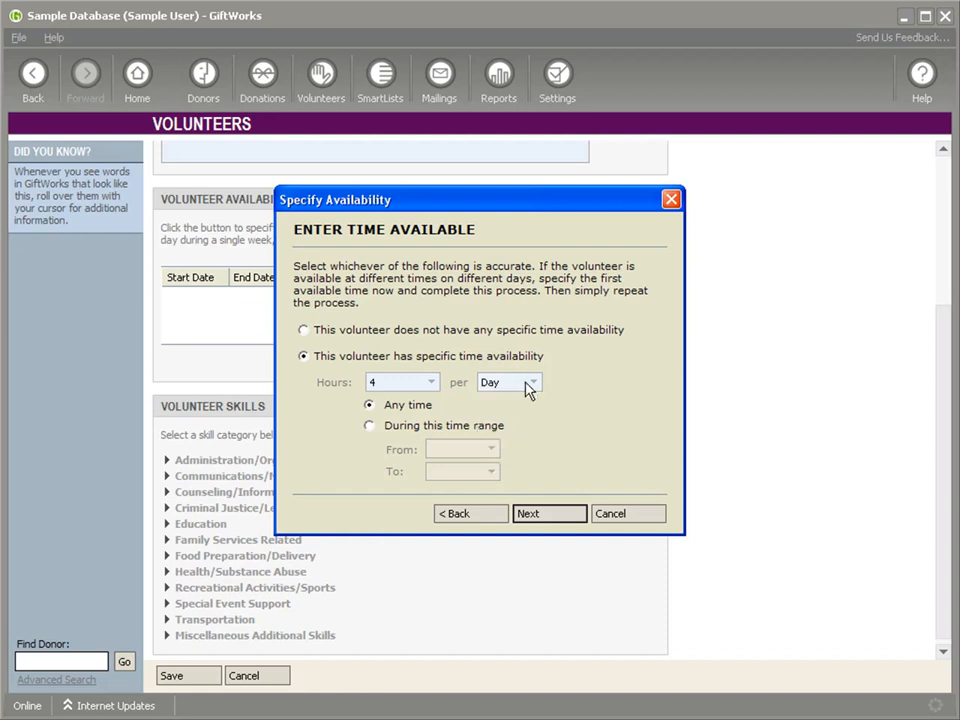
- Limit the volunteer's available hours to a time range from 8:00 AM to 1:00 PM
left_click(370, 426)
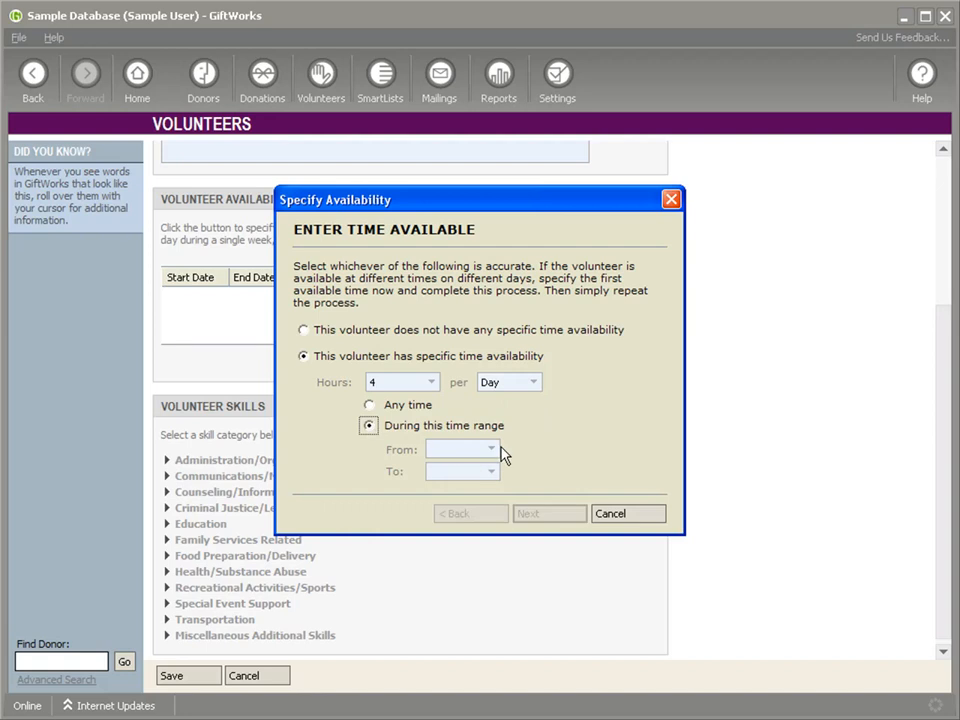
left_click(491, 449)
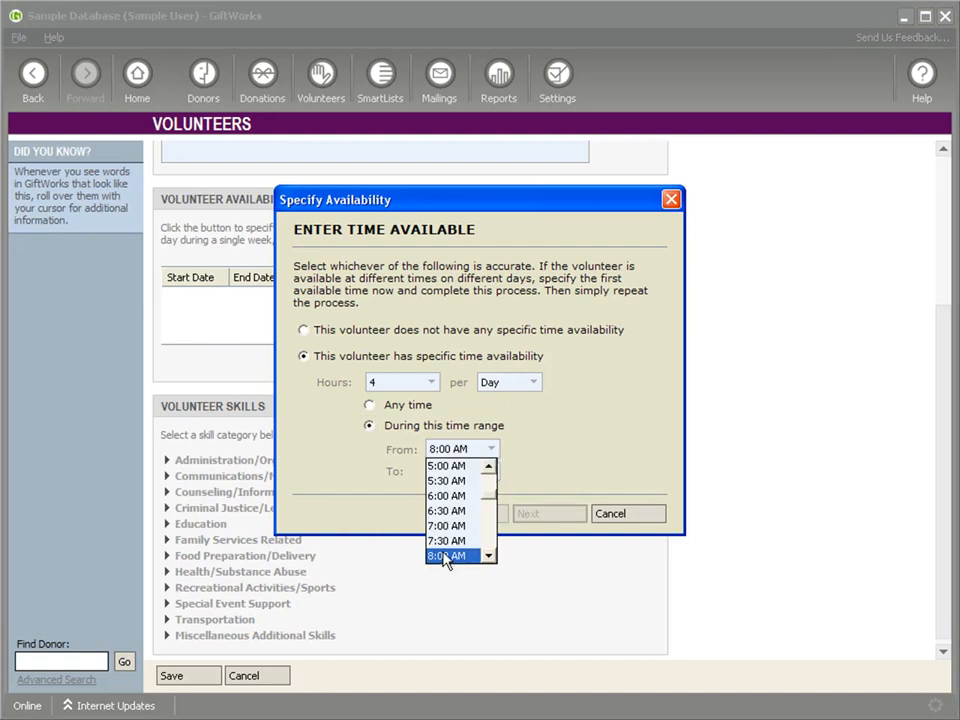
left_click(454, 555)
left_click(491, 472)
left_click_drag(491, 491, 491, 534)
left_click(489, 578)
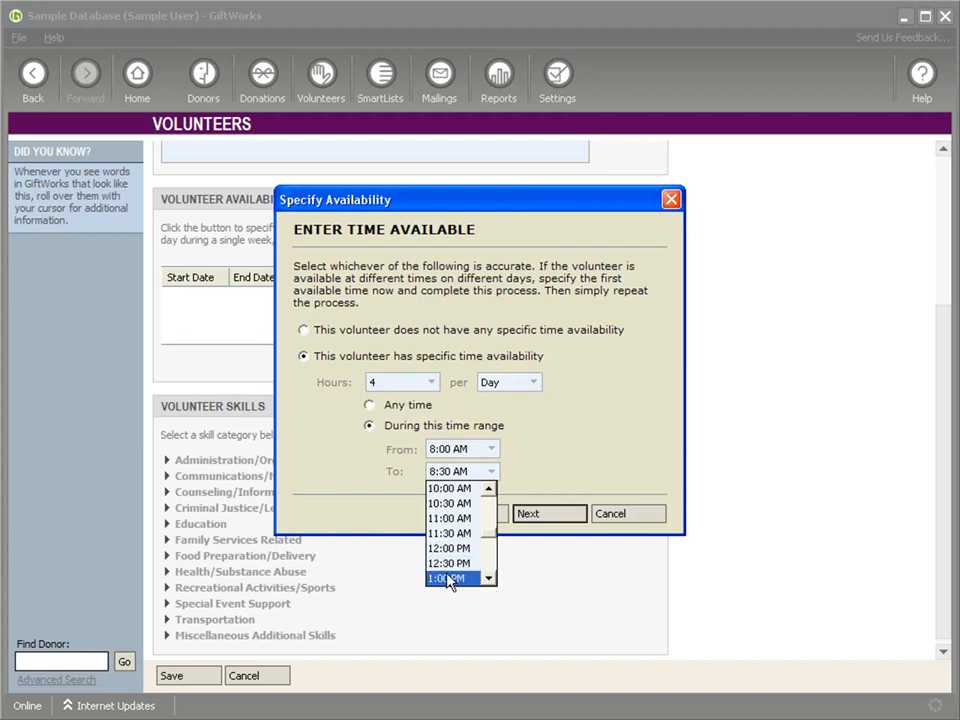
left_click(455, 578)
left_click(535, 515)
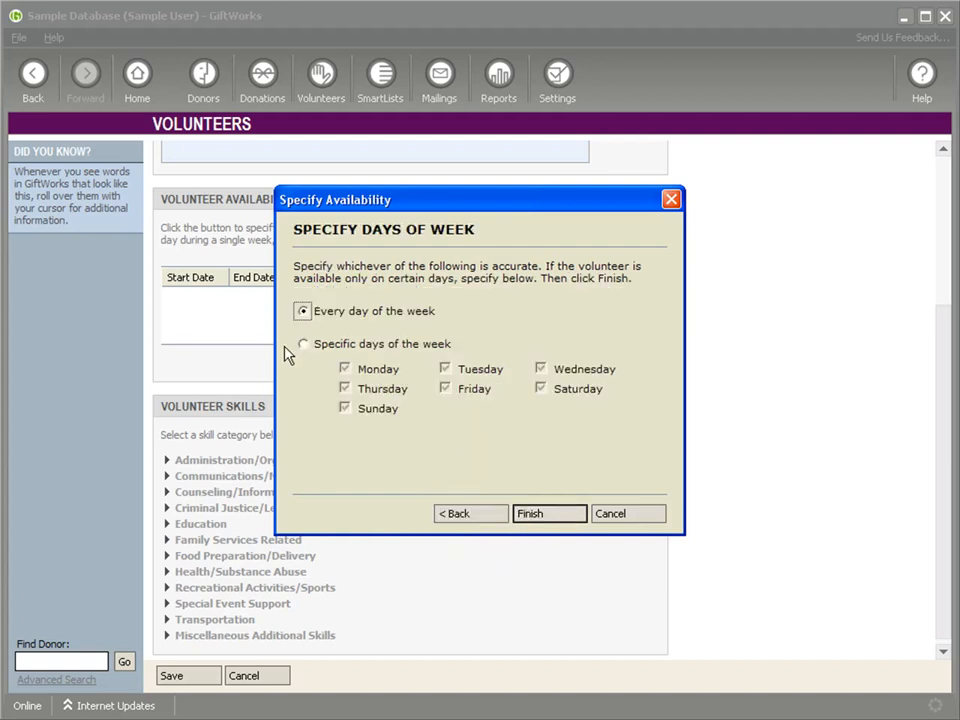
- Restrict the availability to Tuesday and Thursday and finish the entry
left_click(303, 344)
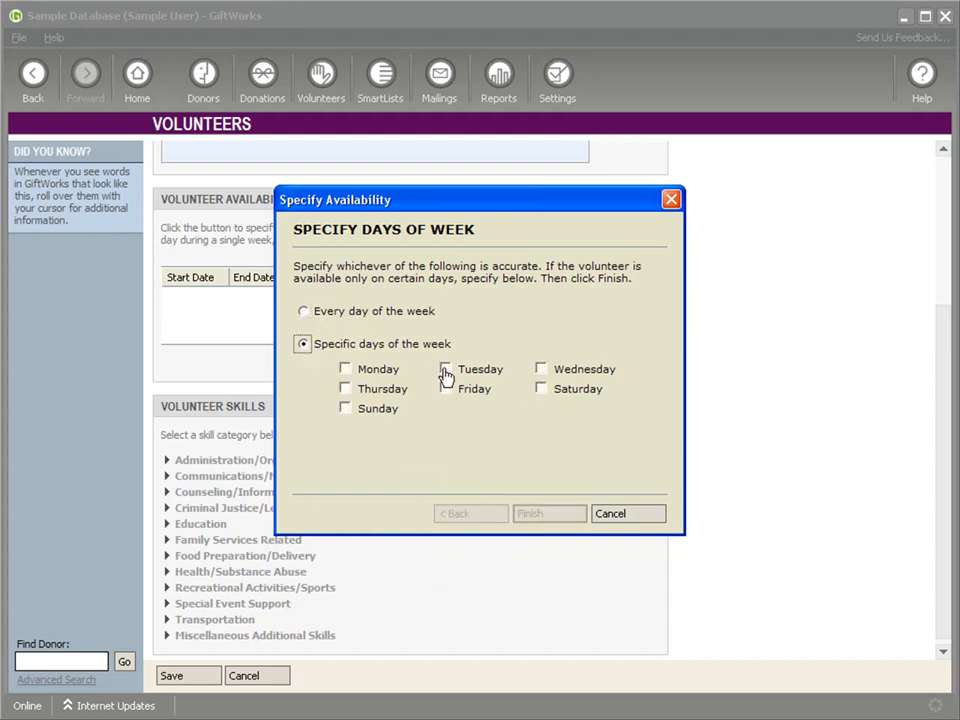
left_click(445, 369)
left_click(367, 396)
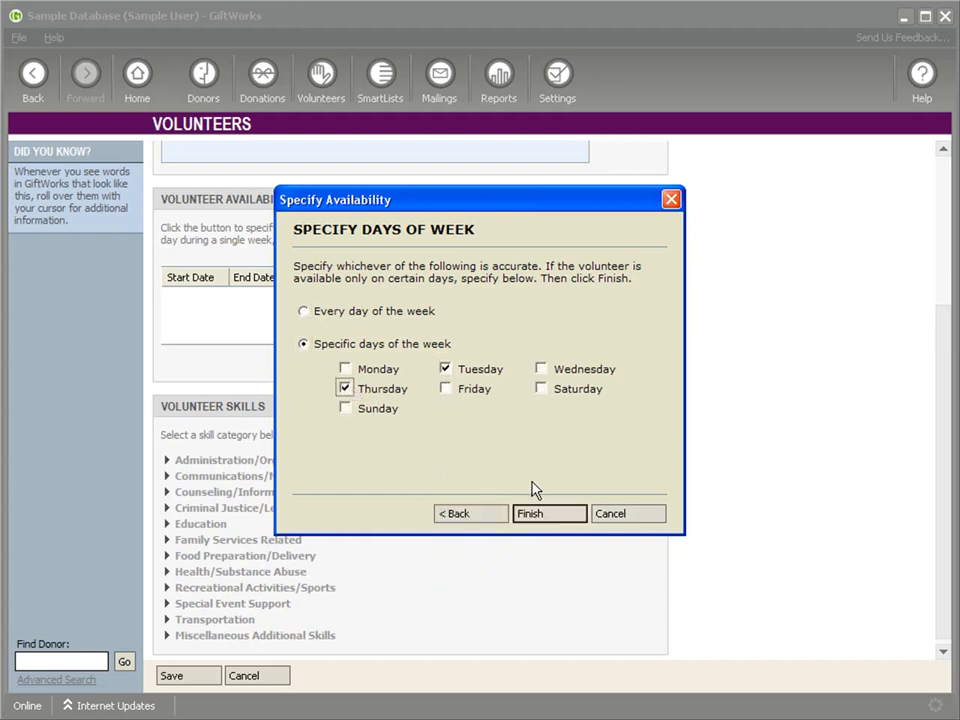
left_click(530, 517)
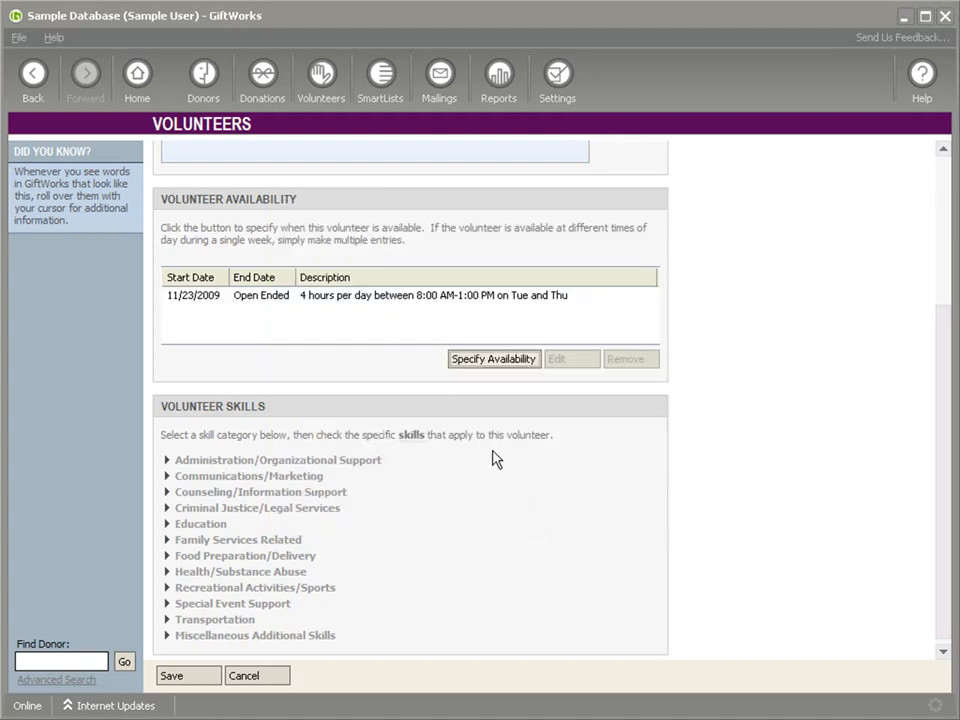
- Begin a second volunteer availability entry with a starting date of 11/23/2009 and no end date
left_click(468, 360)
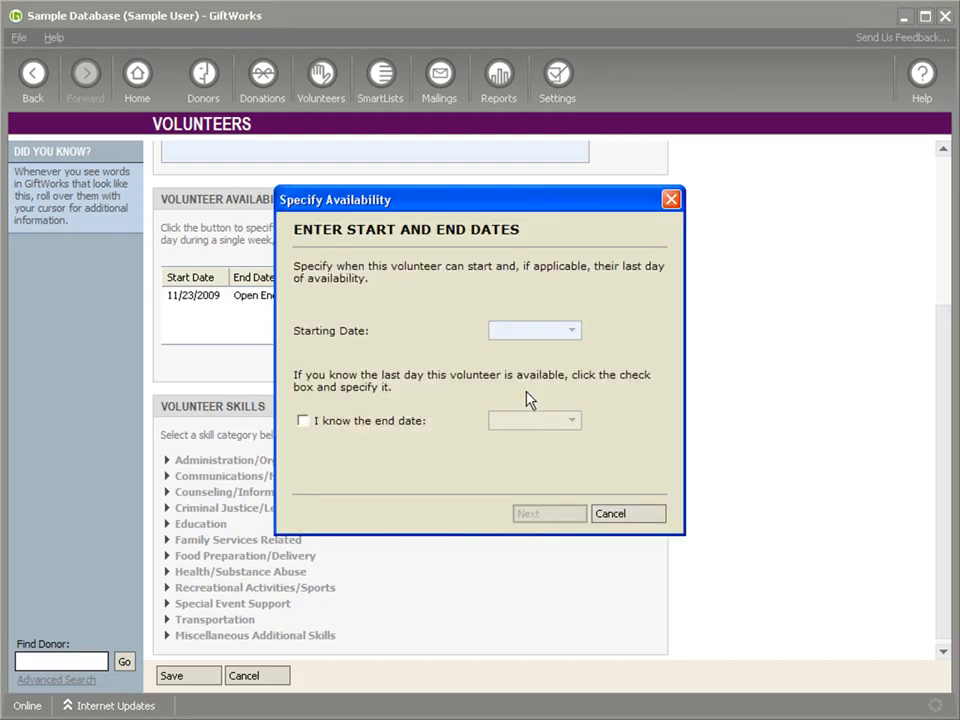
left_click(570, 331)
left_click(529, 422)
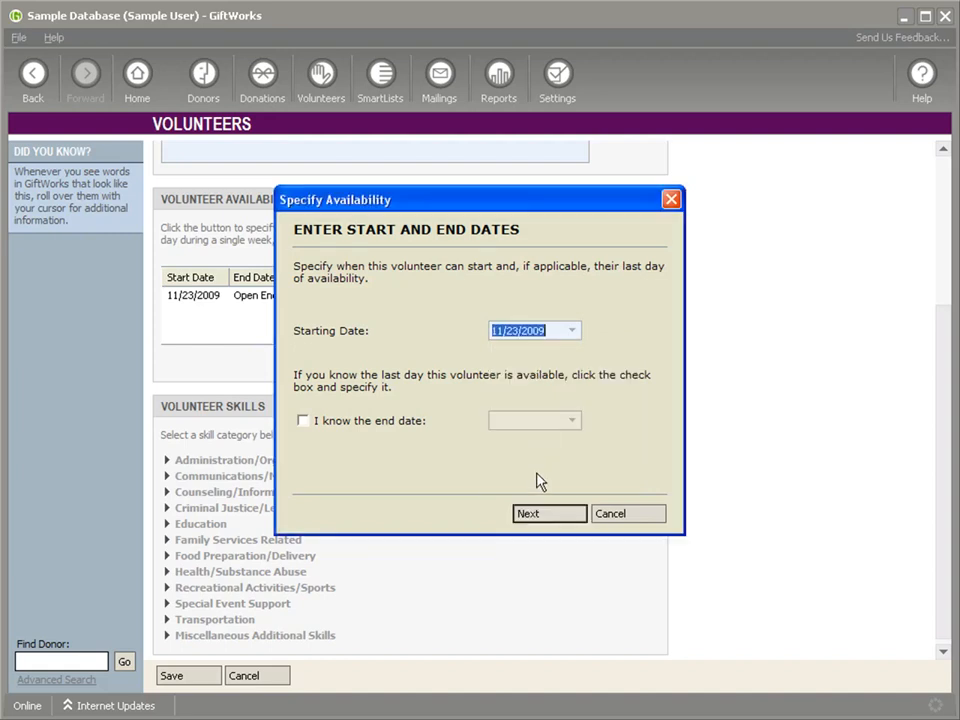
left_click(530, 514)
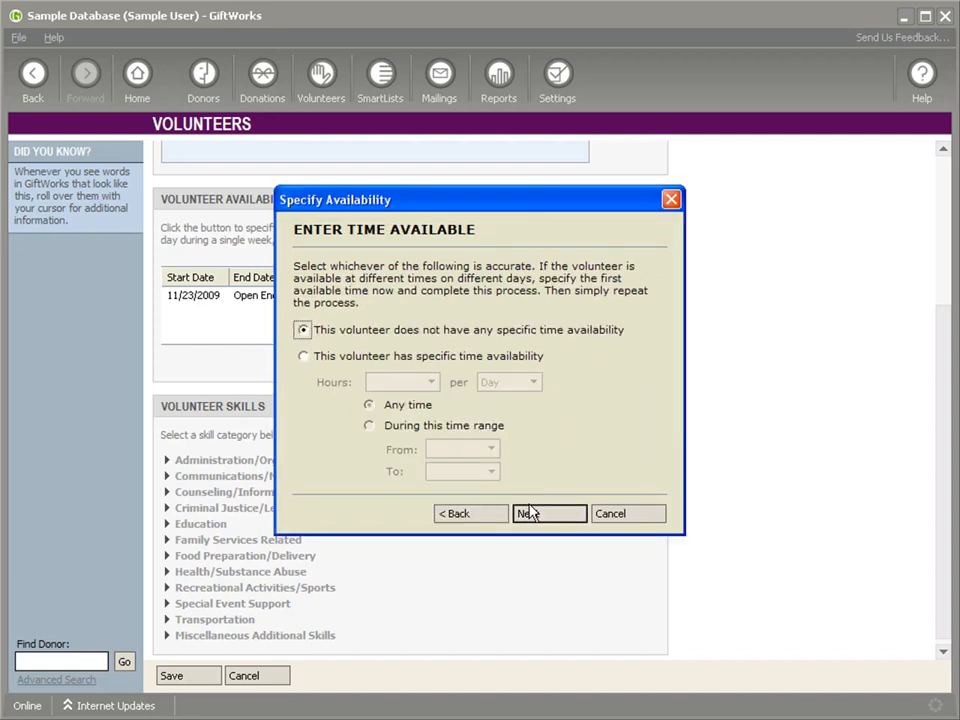
- Give the volunteer specific time availability of 4 hours per month in this entry
left_click(303, 358)
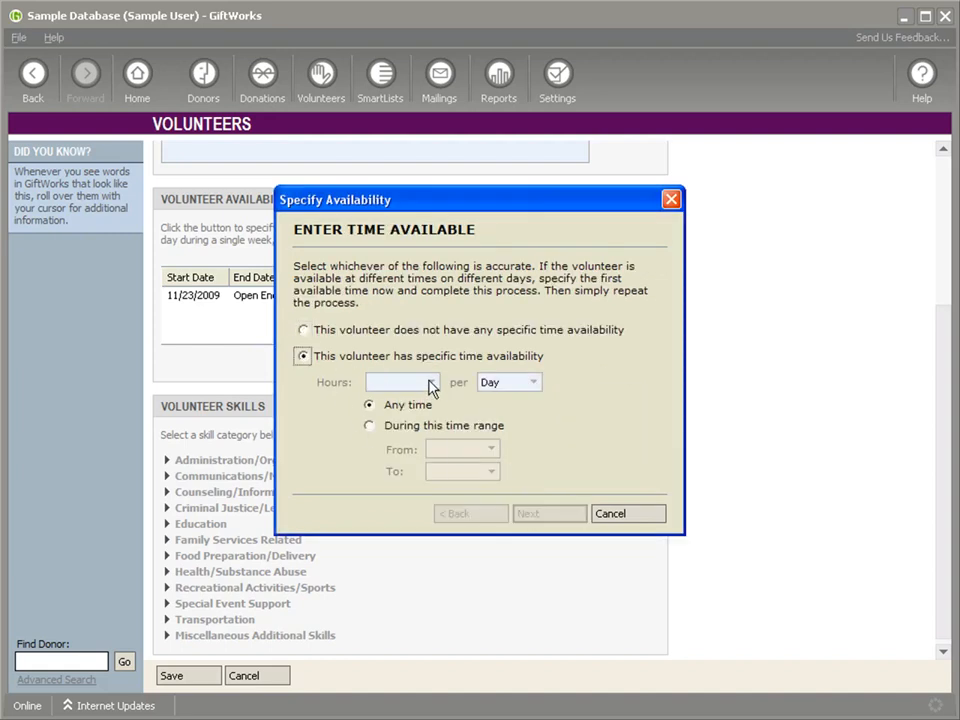
left_click(430, 383)
left_click(377, 489)
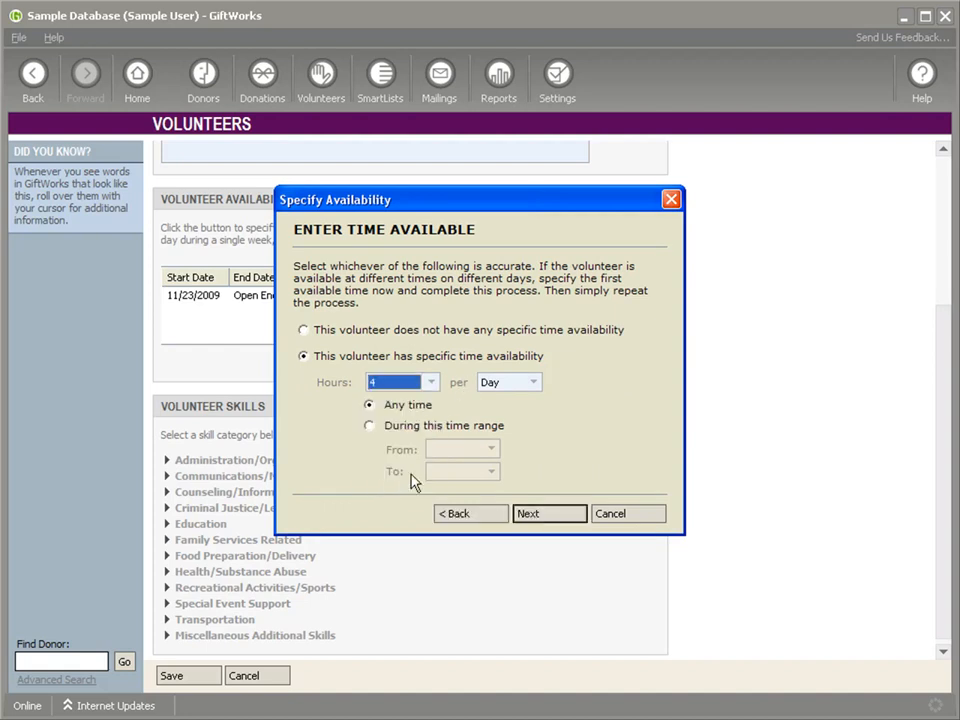
left_click(534, 384)
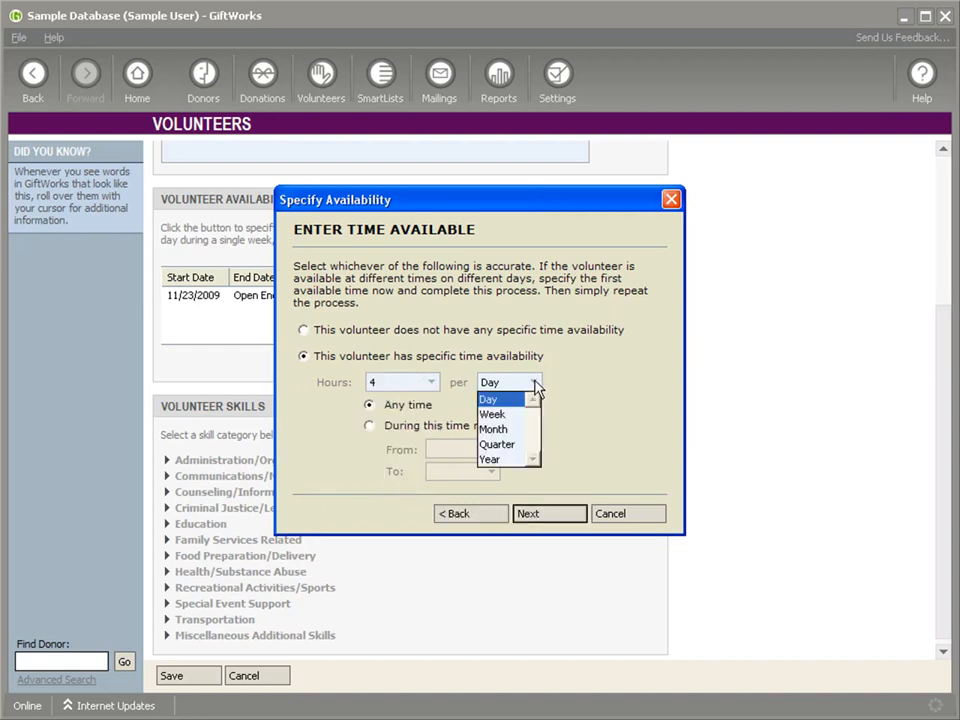
left_click(509, 430)
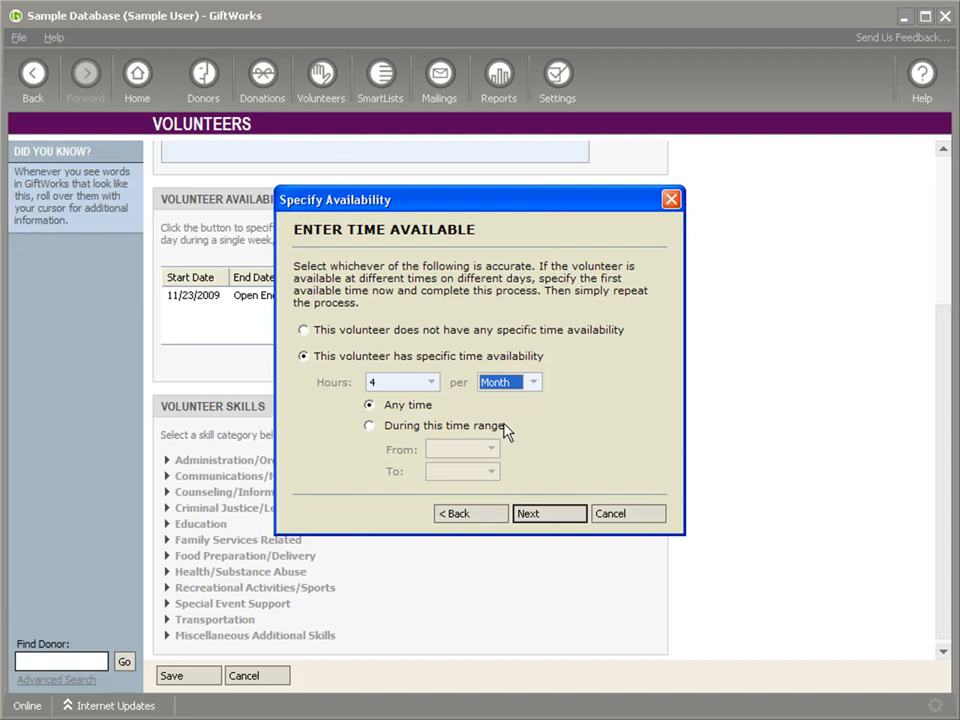
- Limit the monthly hours to a time range from 12:00 PM to 5:00 PM and continue to the days of the week
left_click(369, 427)
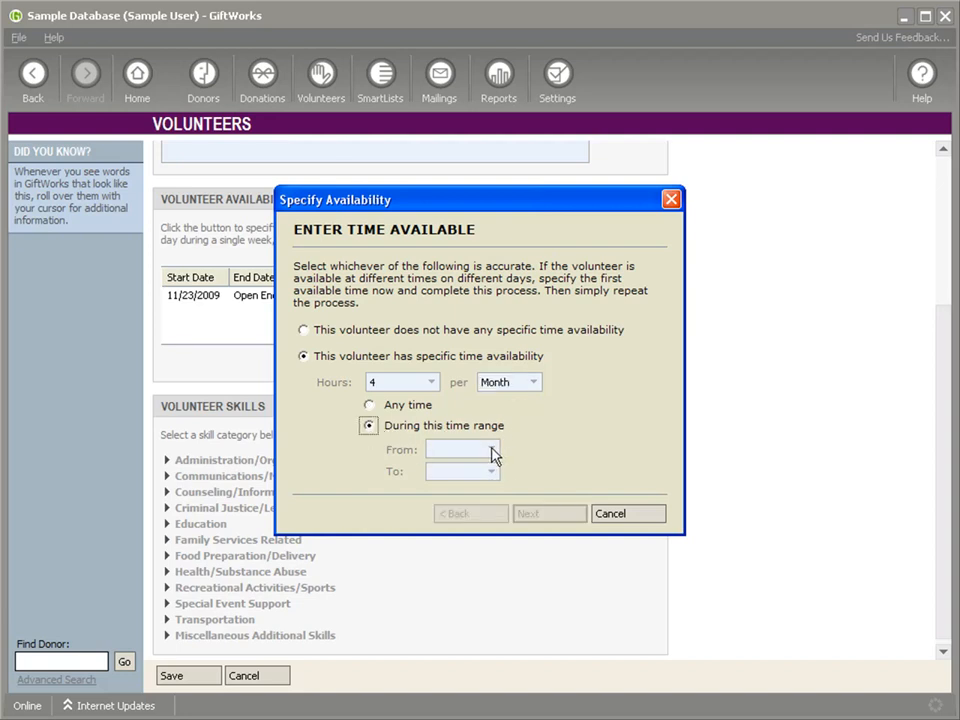
left_click(490, 450)
scroll(490, 506, "down", 4)
left_click(462, 496)
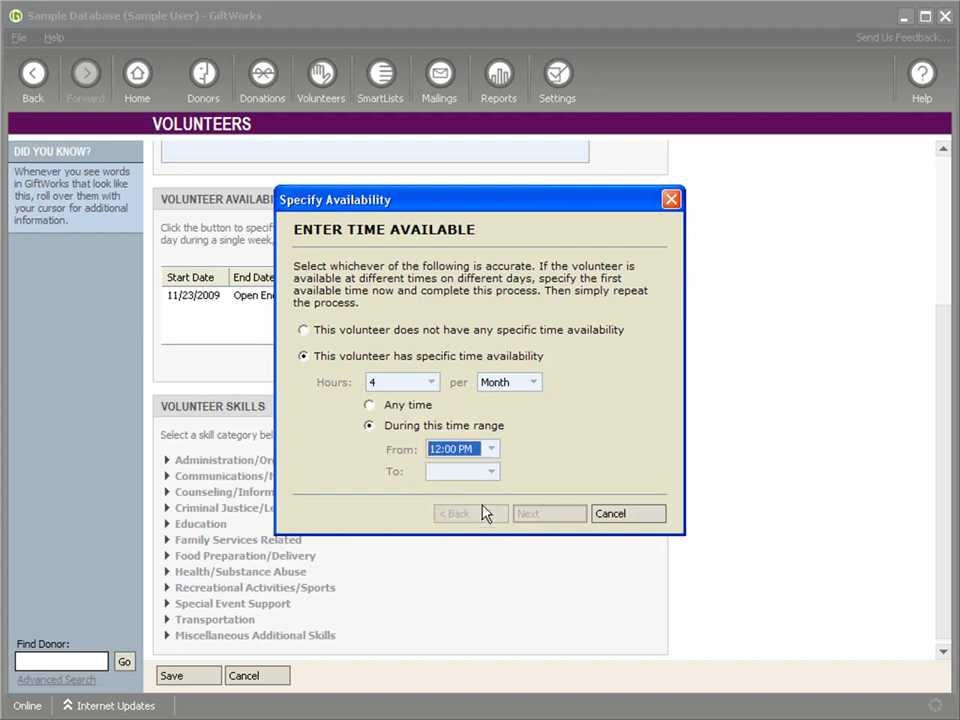
left_click(491, 472)
scroll(488, 530, "down", 4)
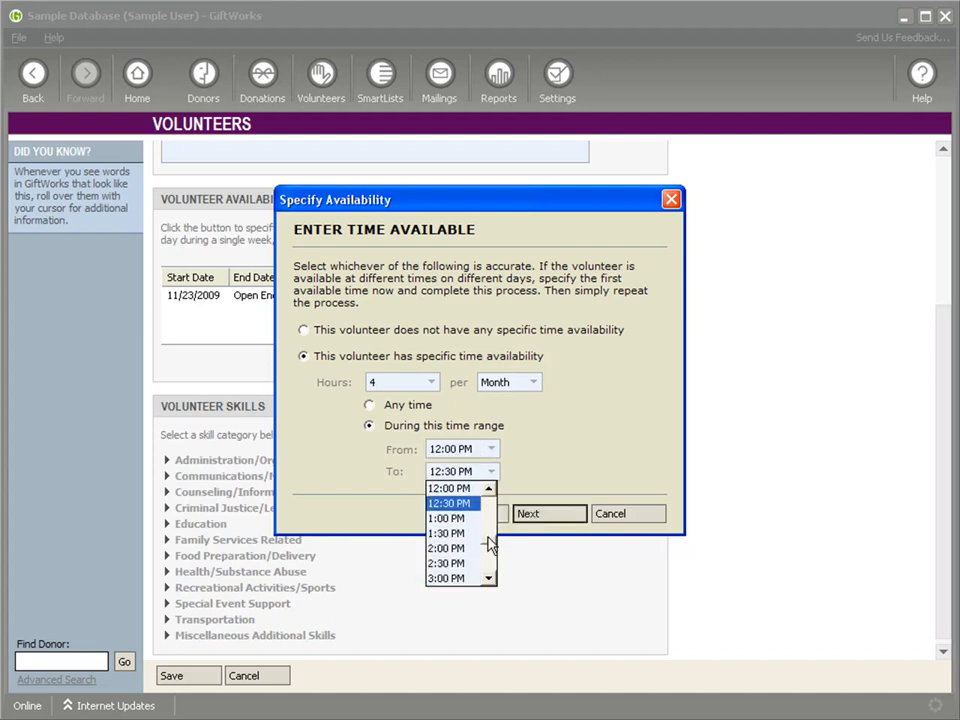
left_click(440, 563)
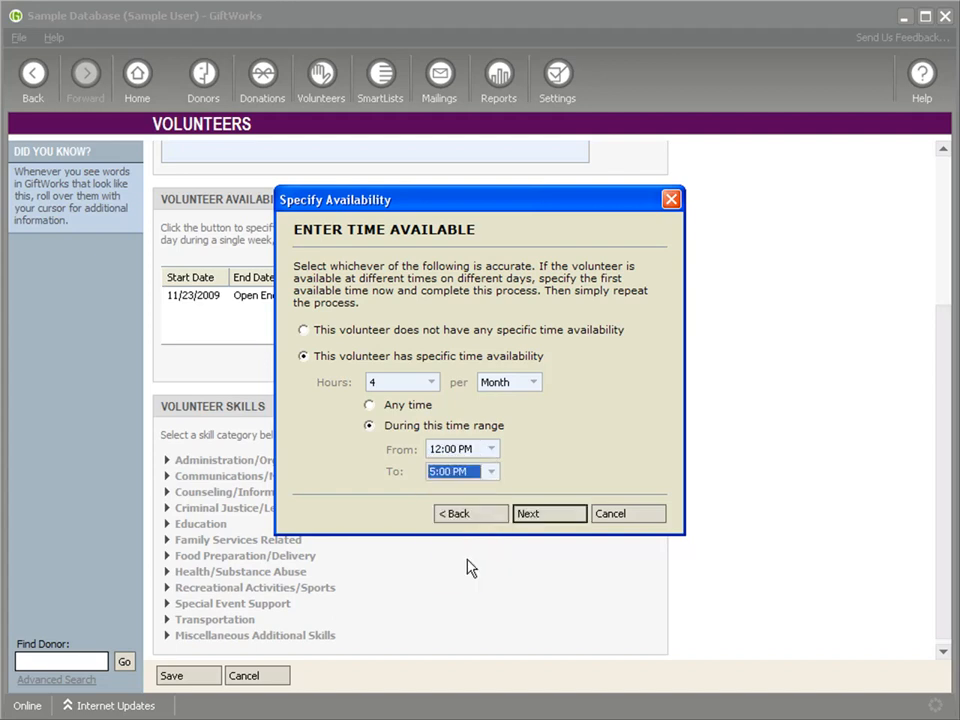
left_click(537, 518)
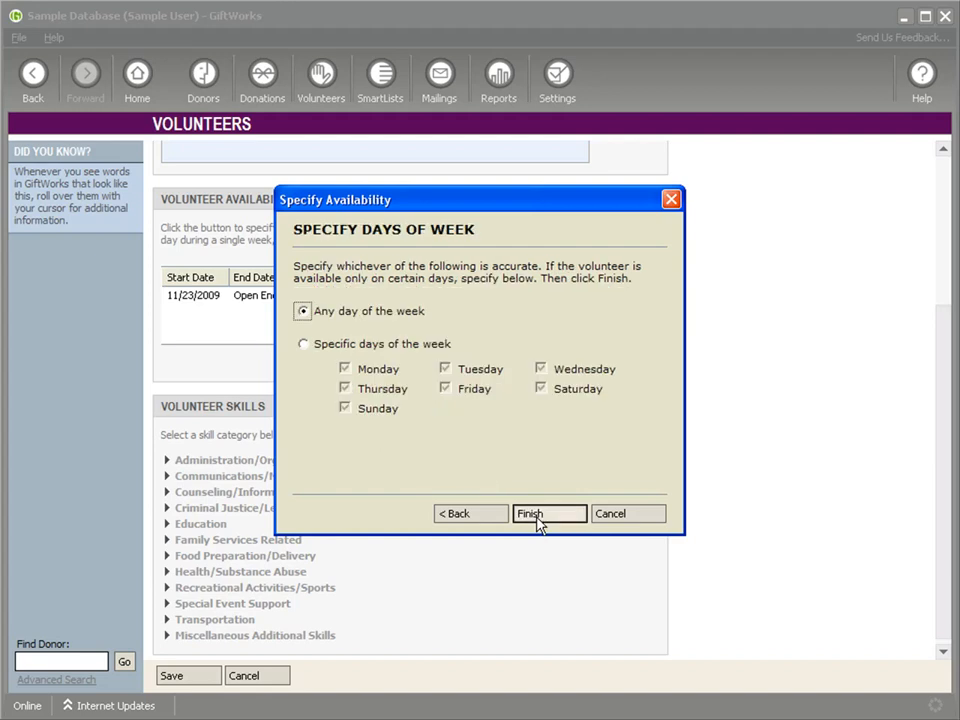
- Restrict the second availability entry to Wednesday and finish it
left_click(303, 345)
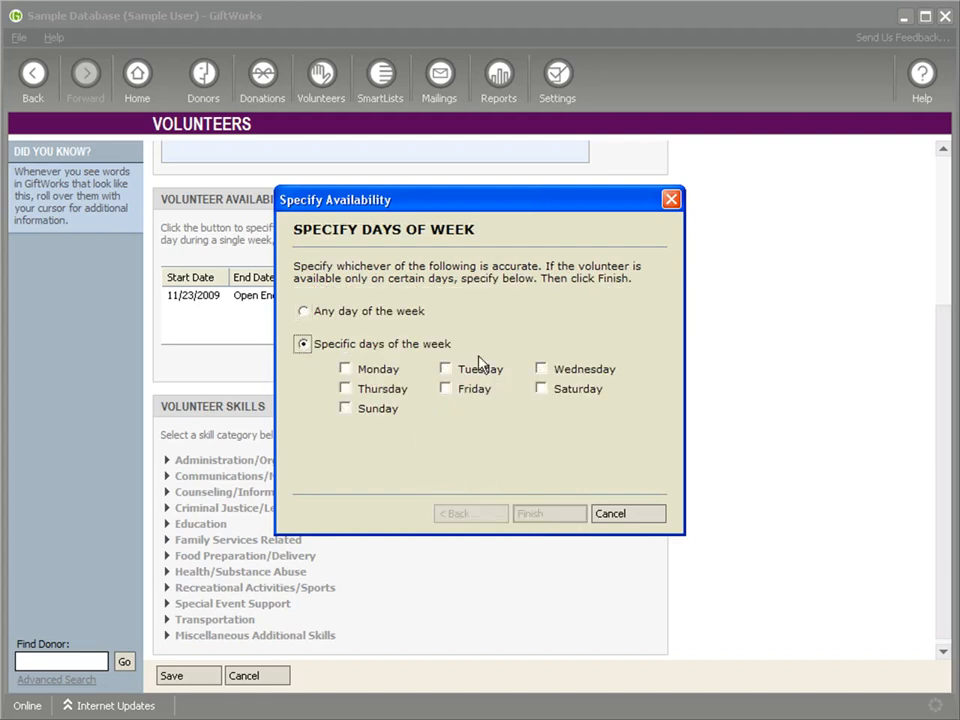
left_click(541, 370)
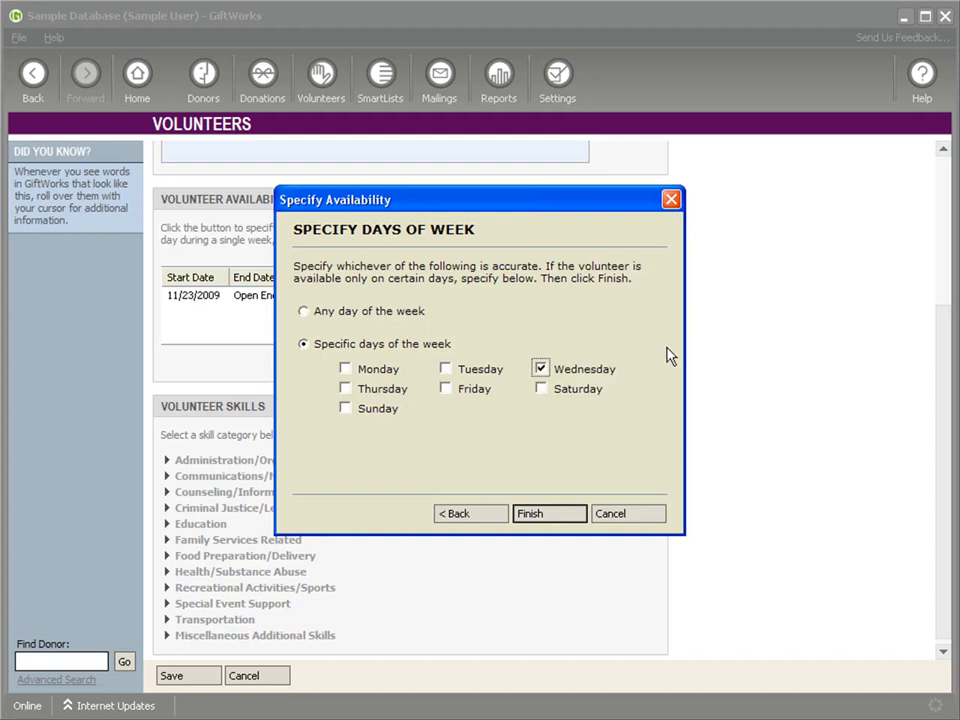
left_click(550, 514)
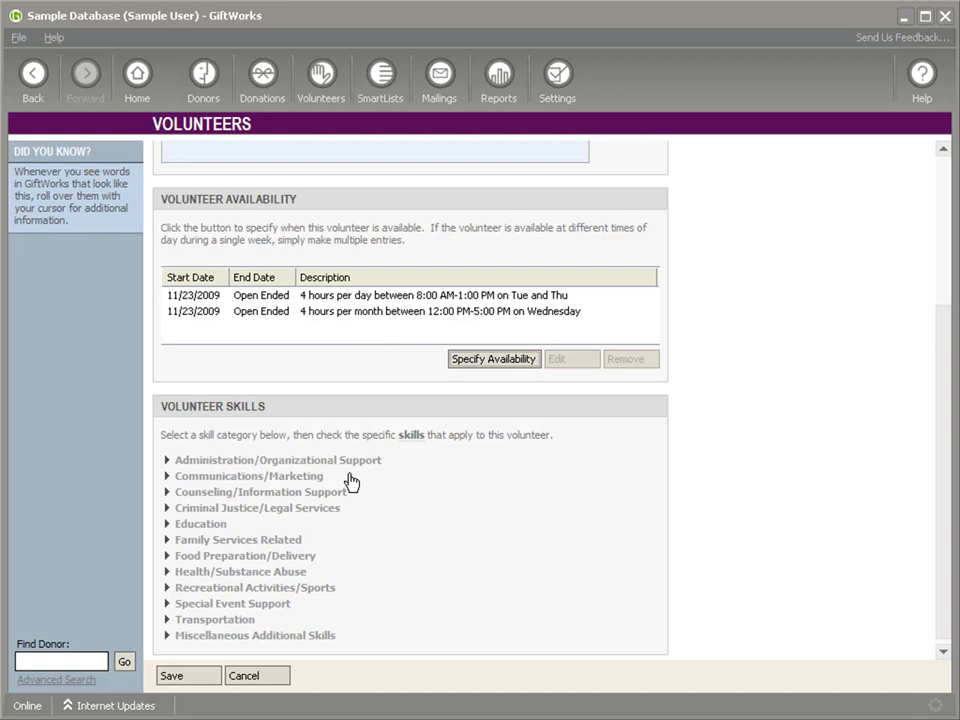
- Under Administration/Organizational Support, mark the volunteer's skills as Receptionist/Telephone Answering, Filing, Clerical and Data Entry/Word Processing
scroll(943, 405, "down", 1)
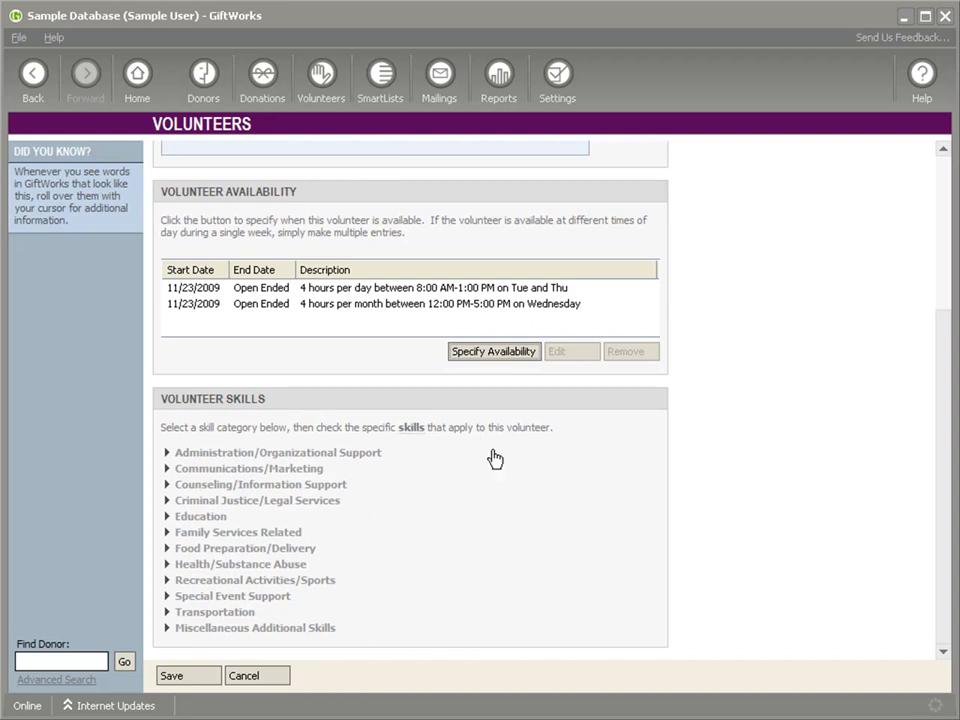
left_click(166, 455)
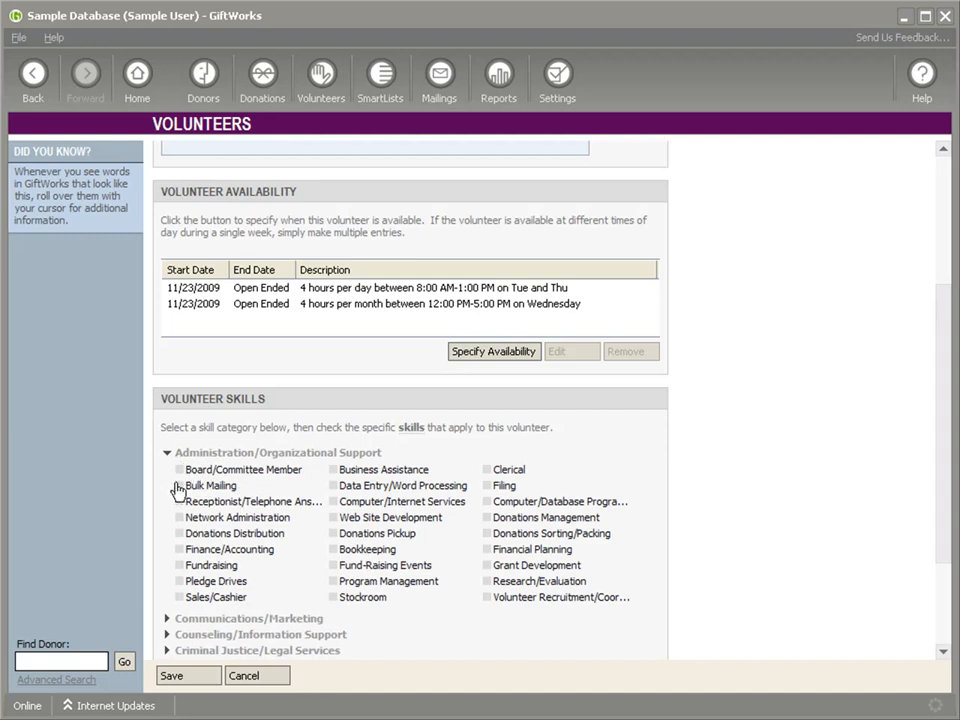
left_click(168, 455)
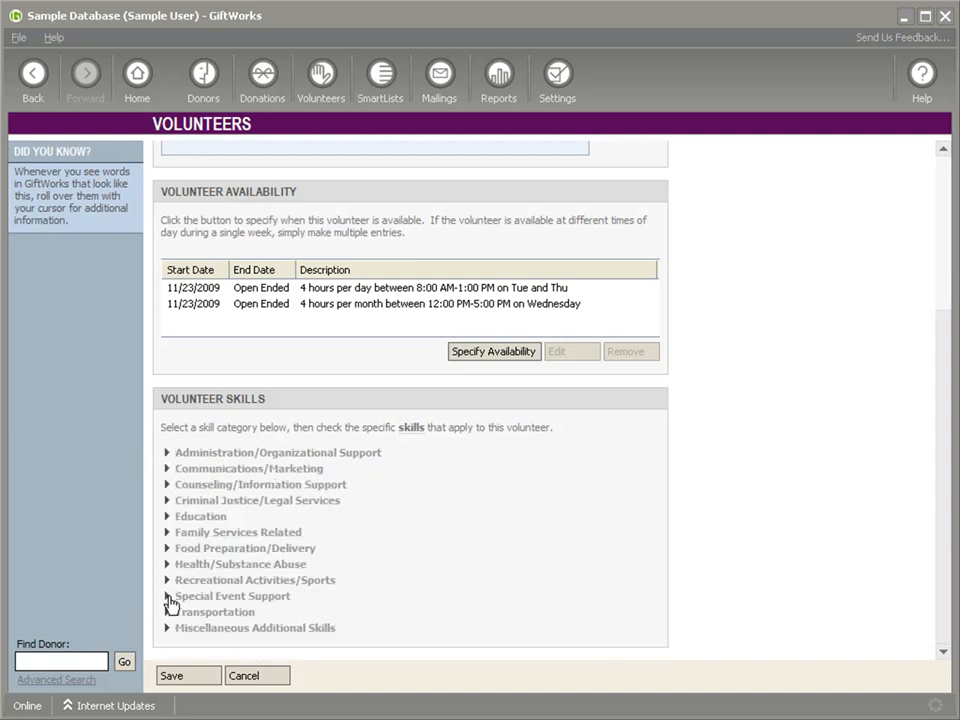
left_click(168, 457)
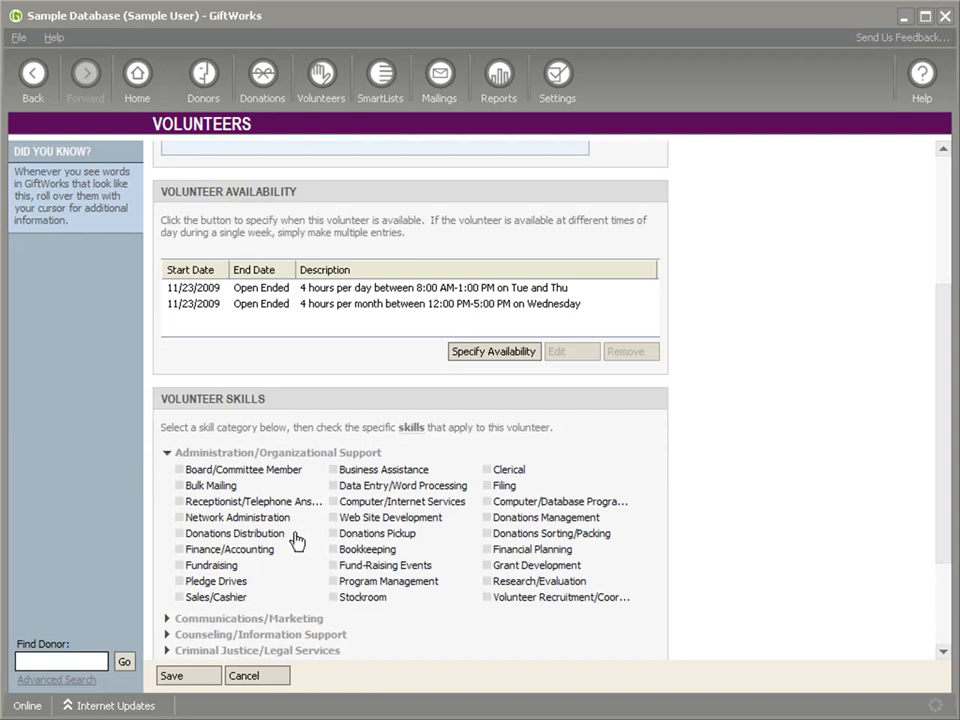
left_click(179, 502)
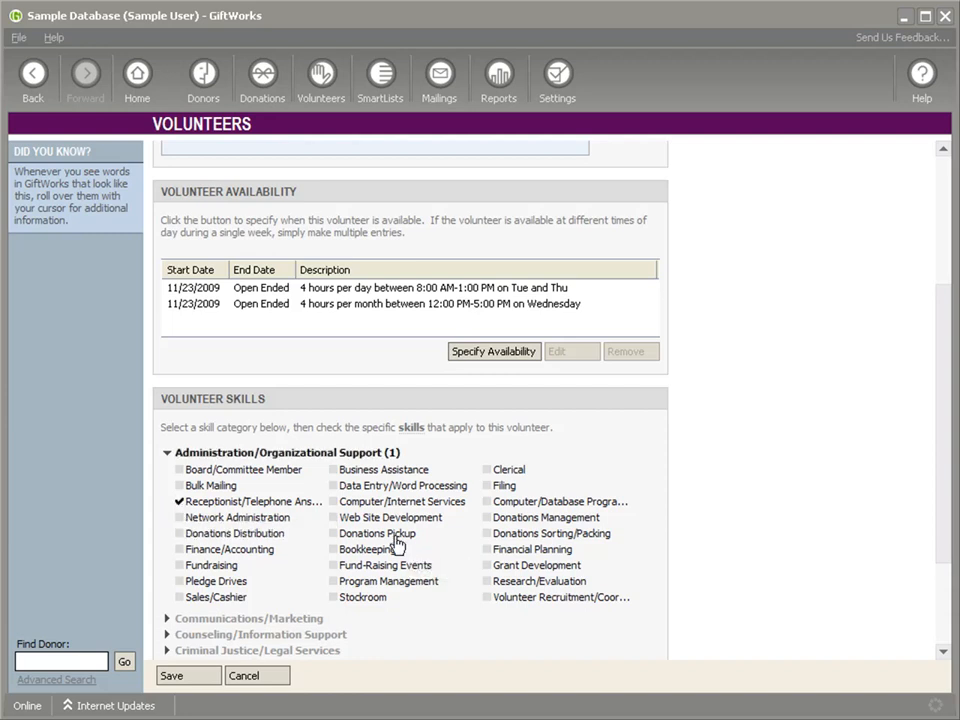
left_click(487, 486)
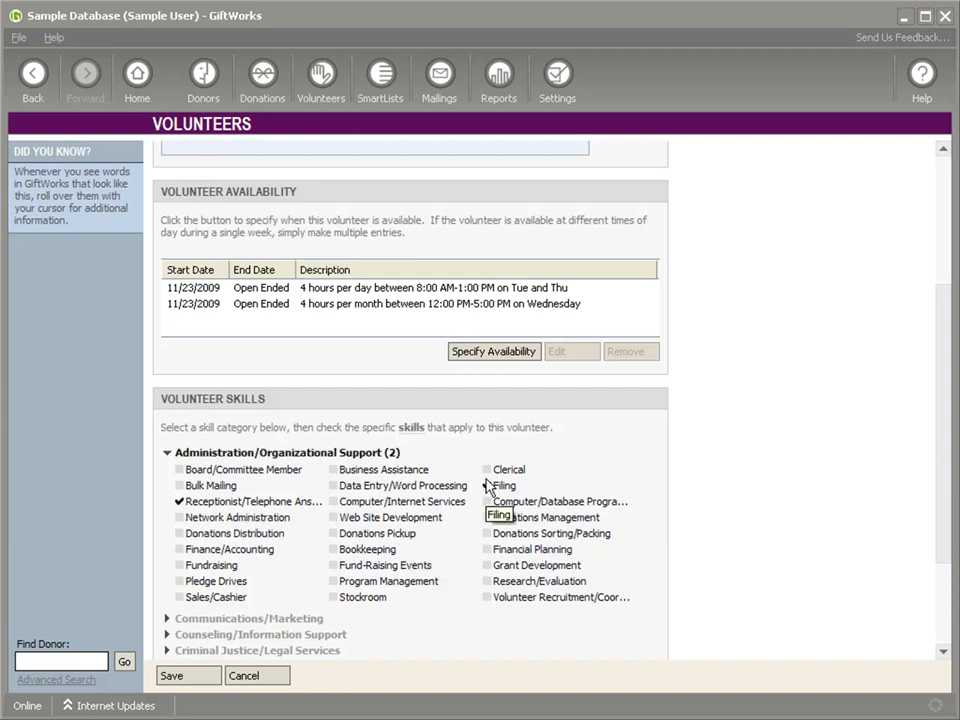
left_click(487, 470)
left_click(333, 486)
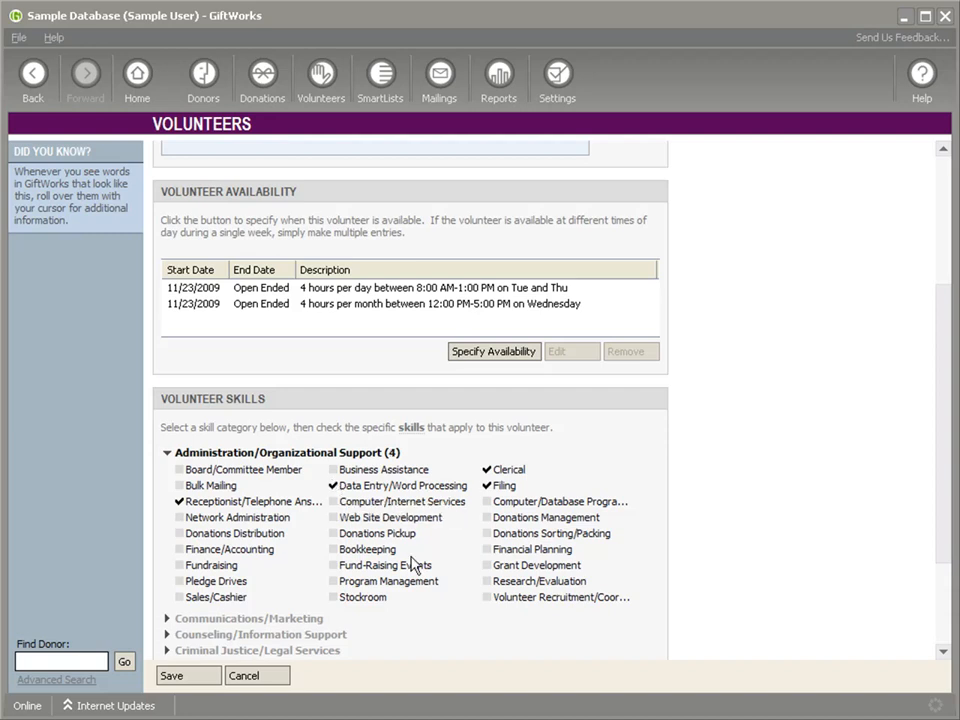
left_click(168, 455)
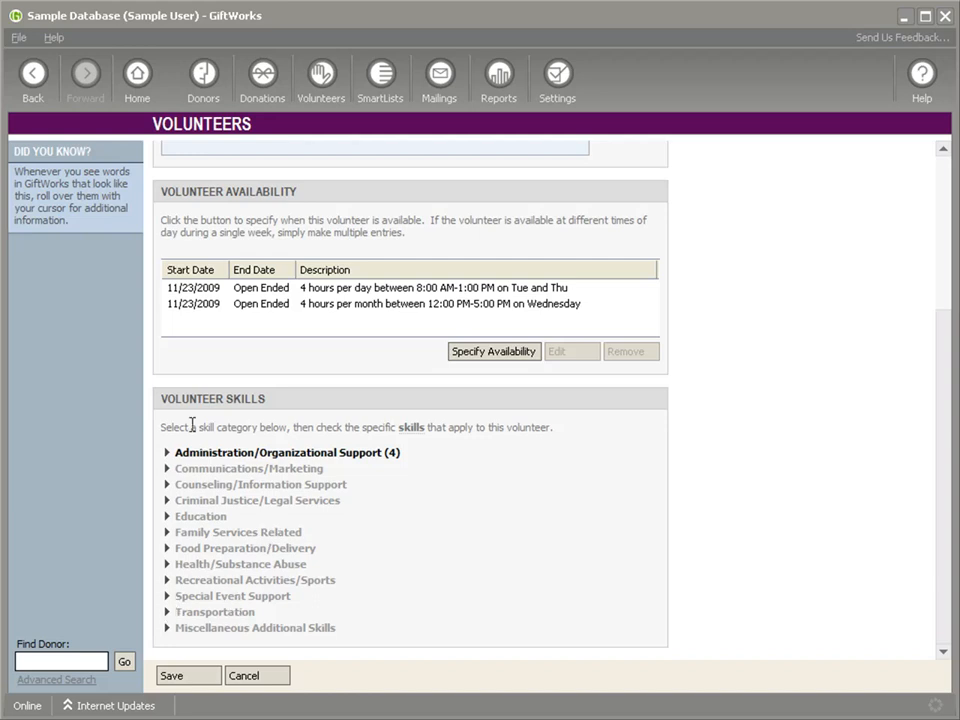
- Add the Spanish language skill under Miscellaneous Additional Skills and save the volunteer profile
left_click(167, 628)
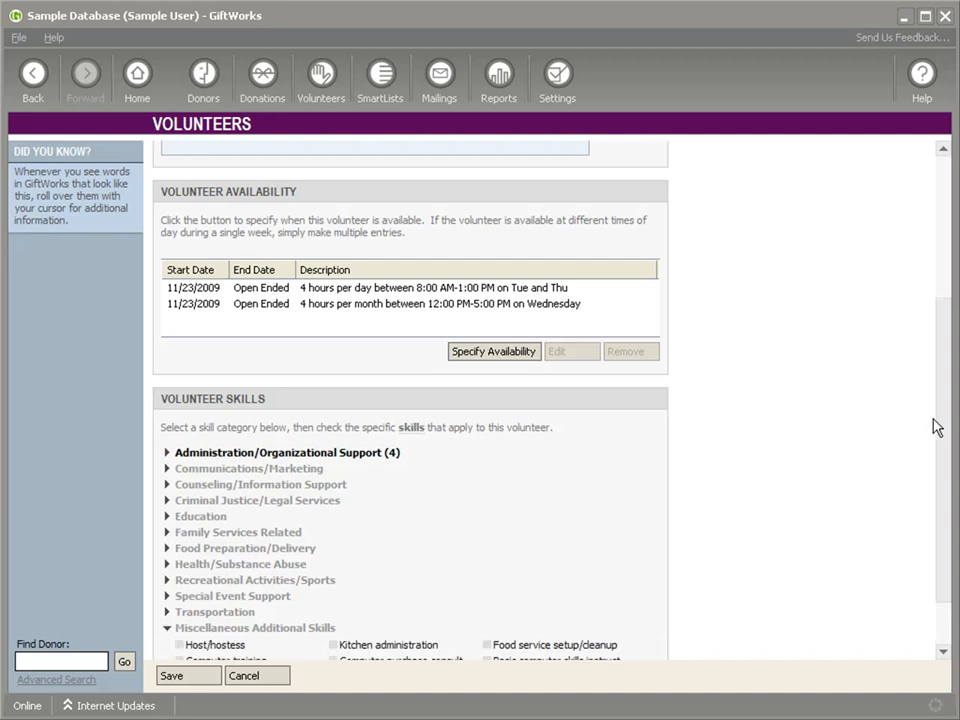
left_click_drag(943, 420, 948, 483)
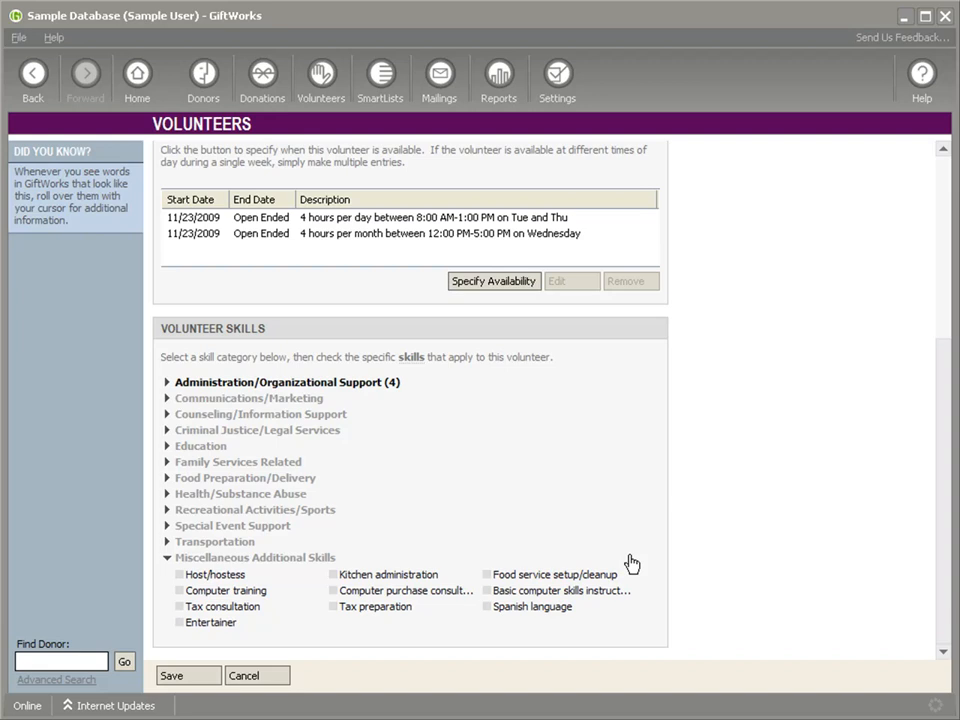
left_click(488, 607)
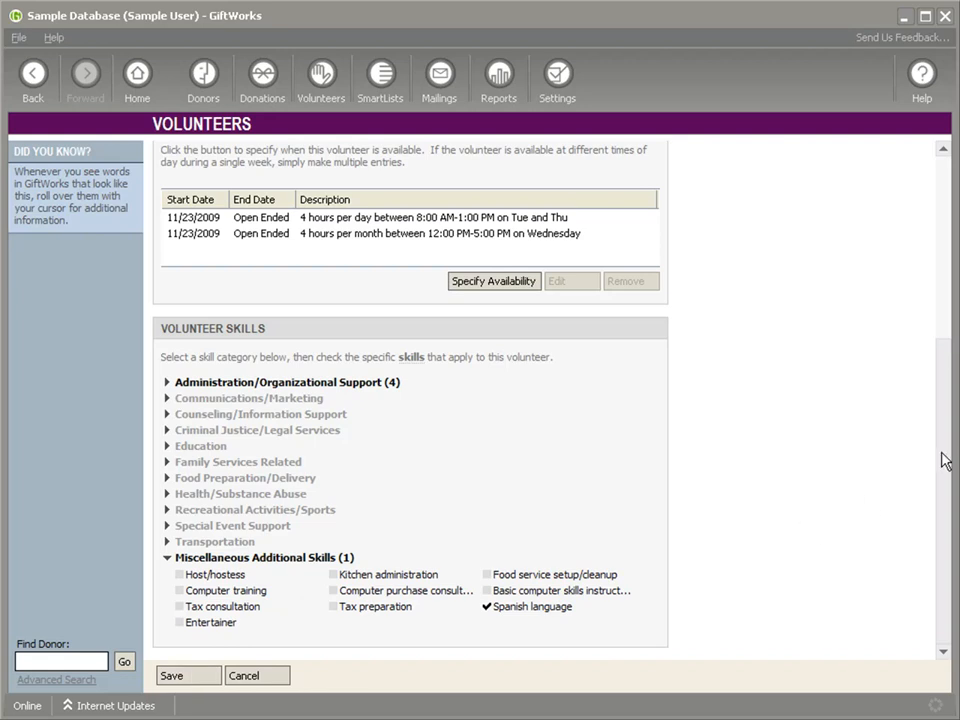
scroll(943, 440, "up", 2)
scroll(945, 456, "down", 2)
left_click(172, 677)
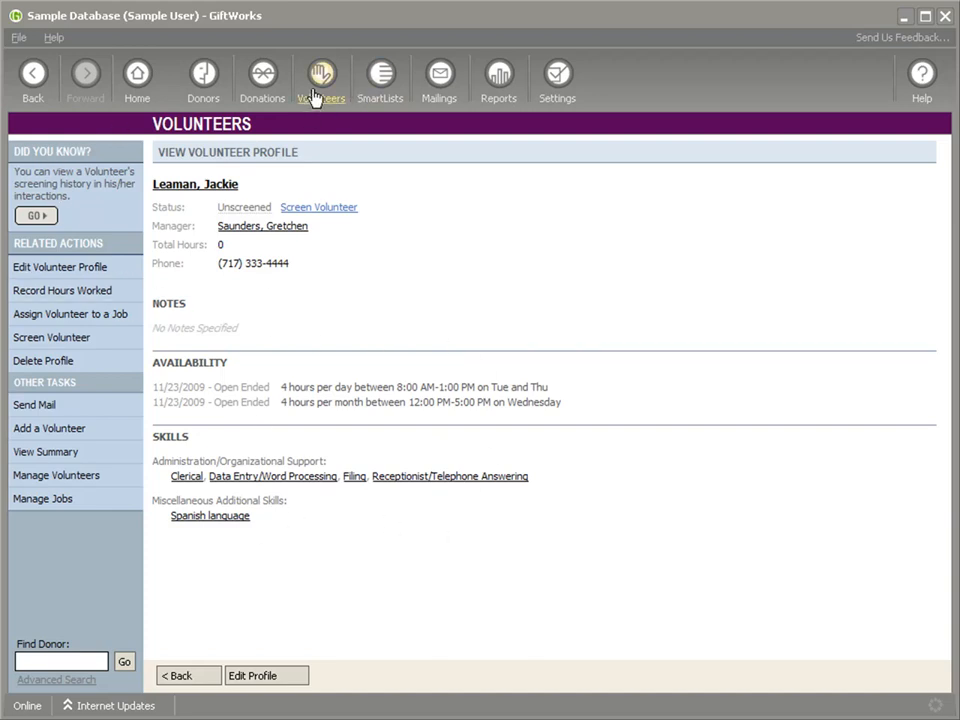
- Return to the list of all volunteers and look for the newly added volunteer
left_click(38, 98)
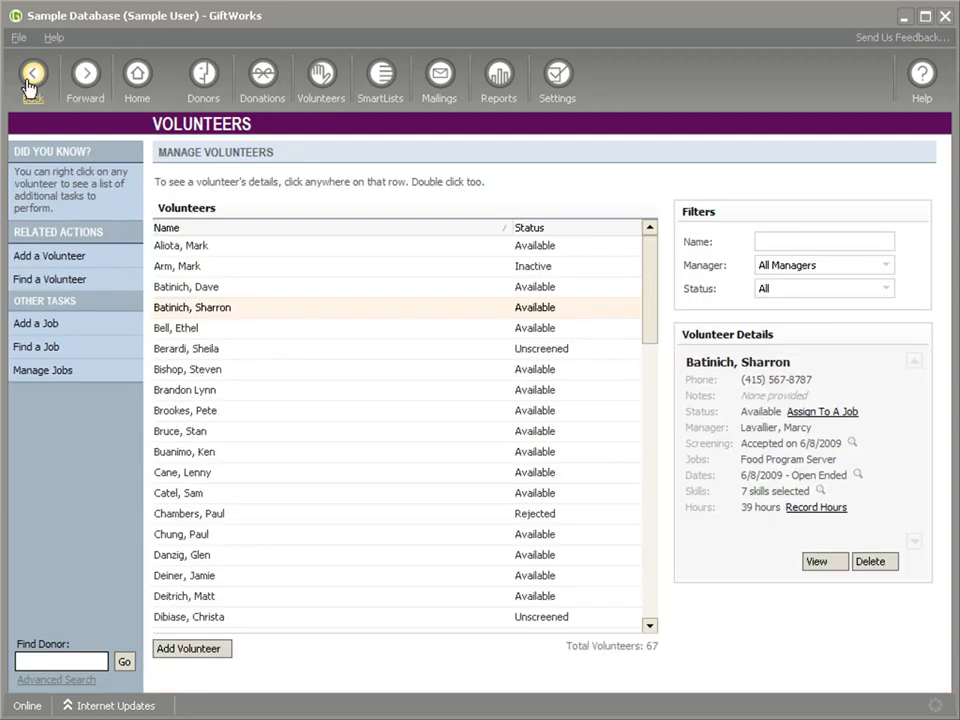
left_click_drag(649, 315, 636, 455)
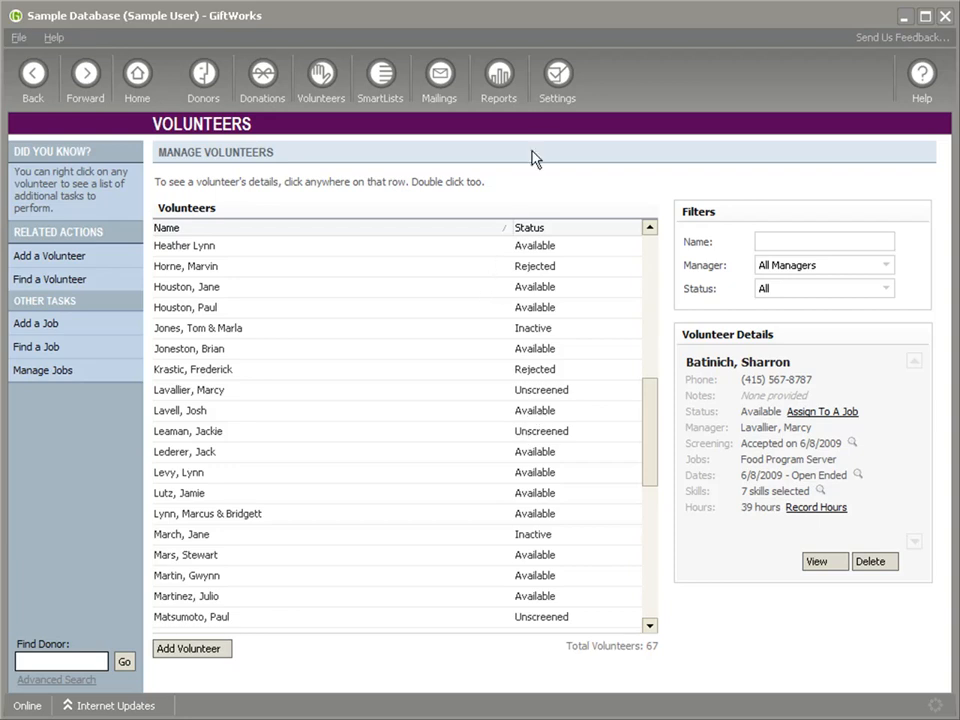
- Open the additional Volunteers settings and review the lists of projects and volunteer managers, returning to the settings overview
left_click(557, 97)
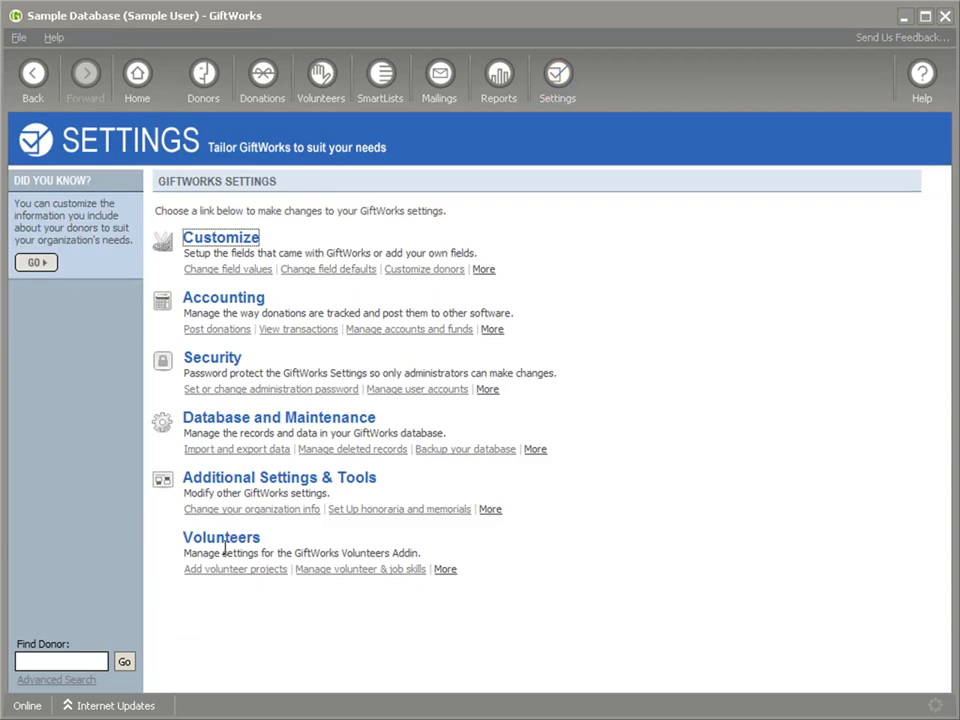
left_click(445, 569)
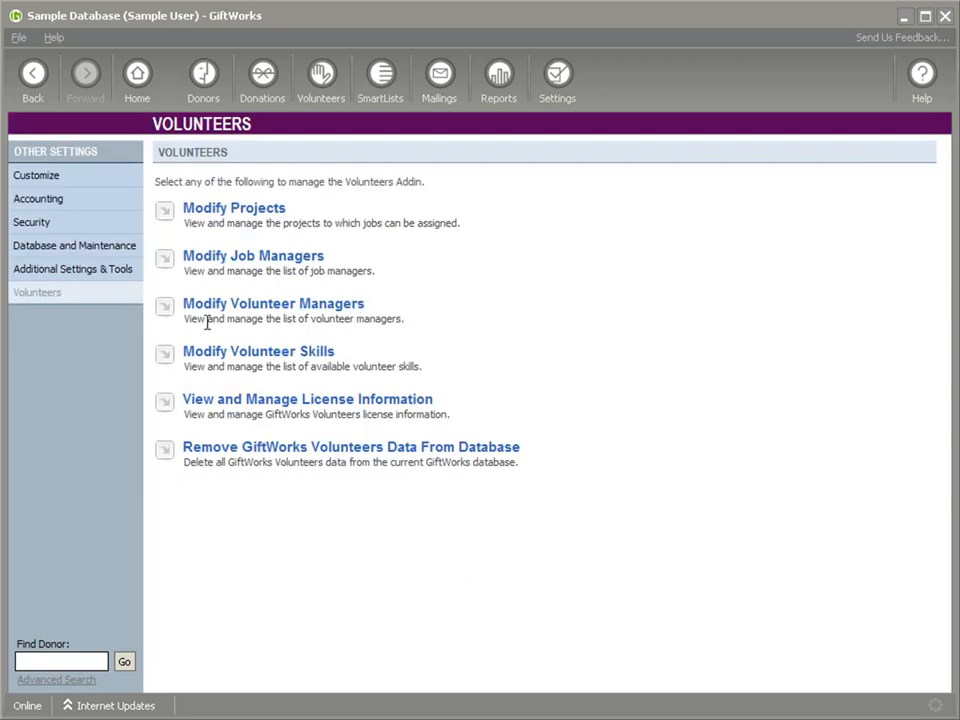
left_click(229, 211)
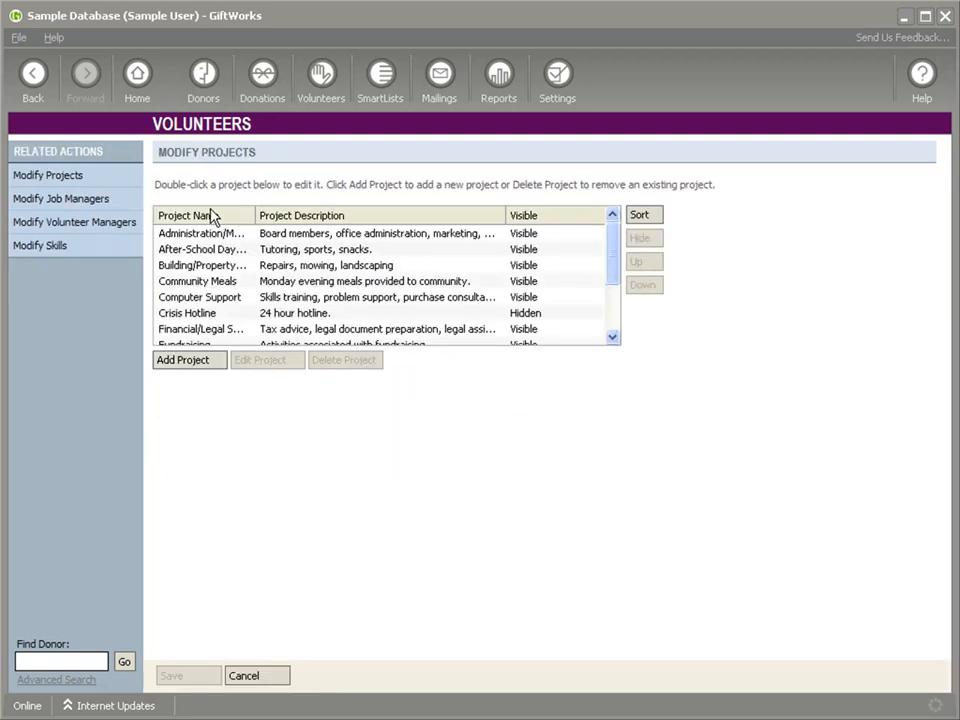
left_click(30, 82)
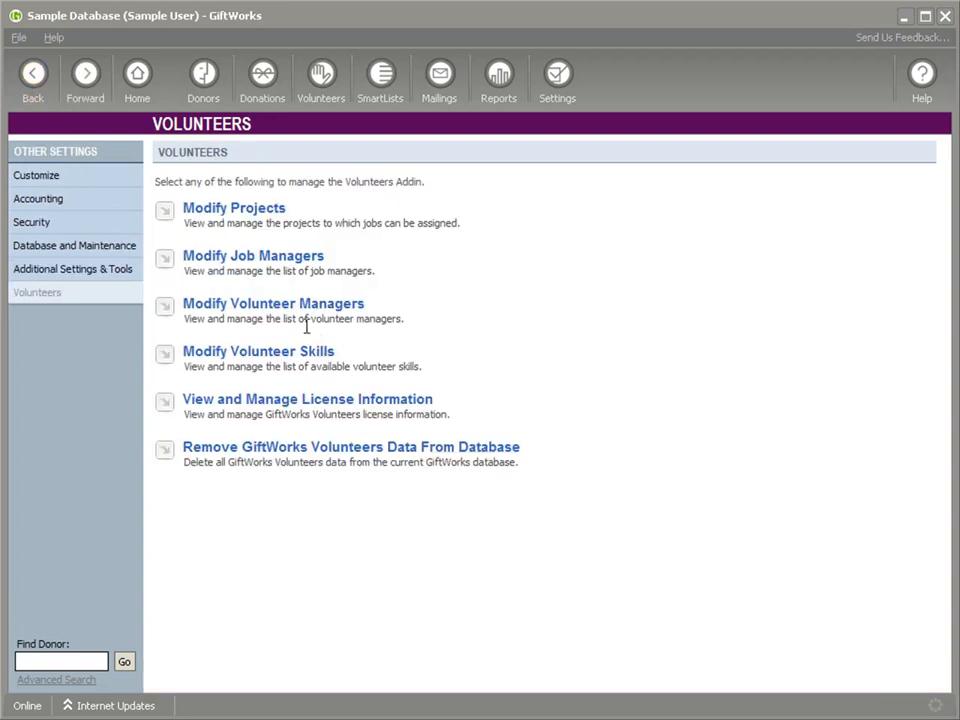
left_click(244, 312)
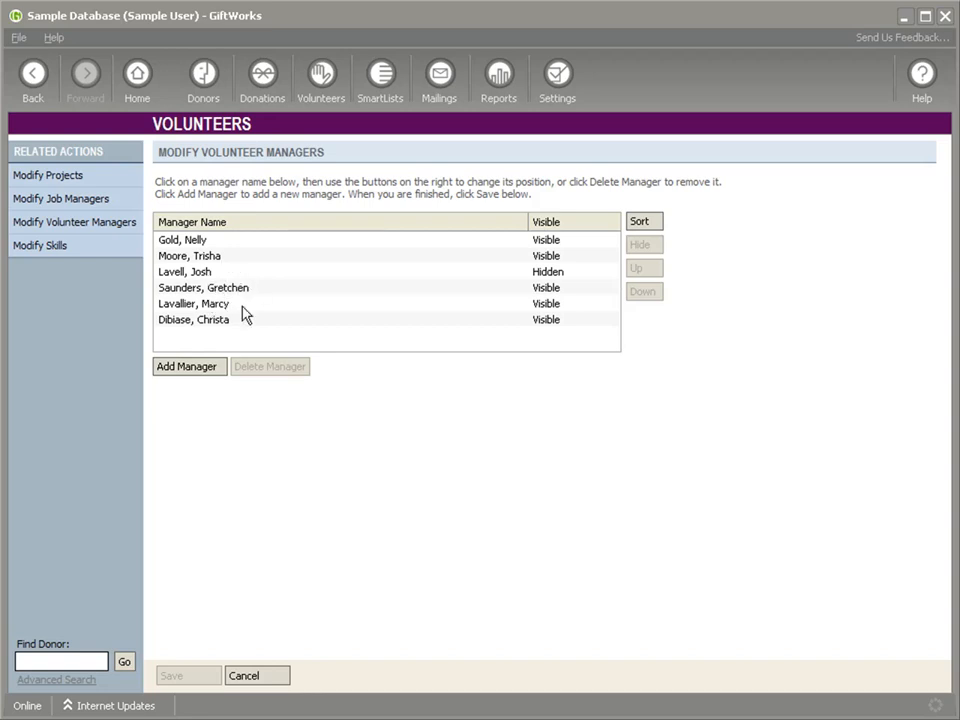
left_click(33, 80)
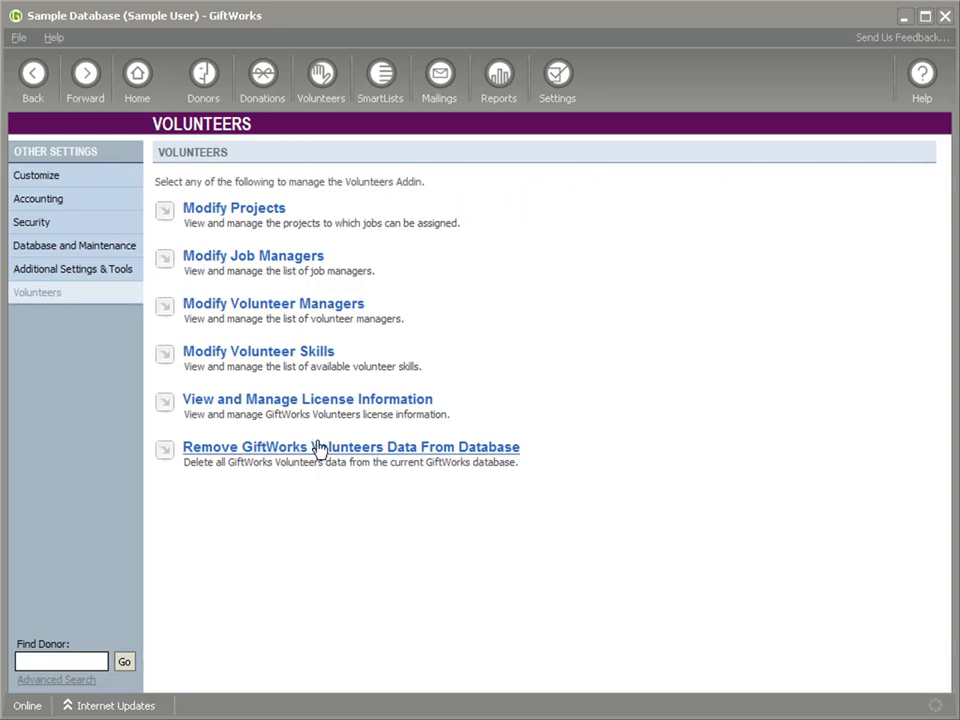
- Open the volunteer skills settings and collapse every expanded skill category, from Food Preparation/Delivery down to Miscellaneous Additional Skills
left_click(246, 361)
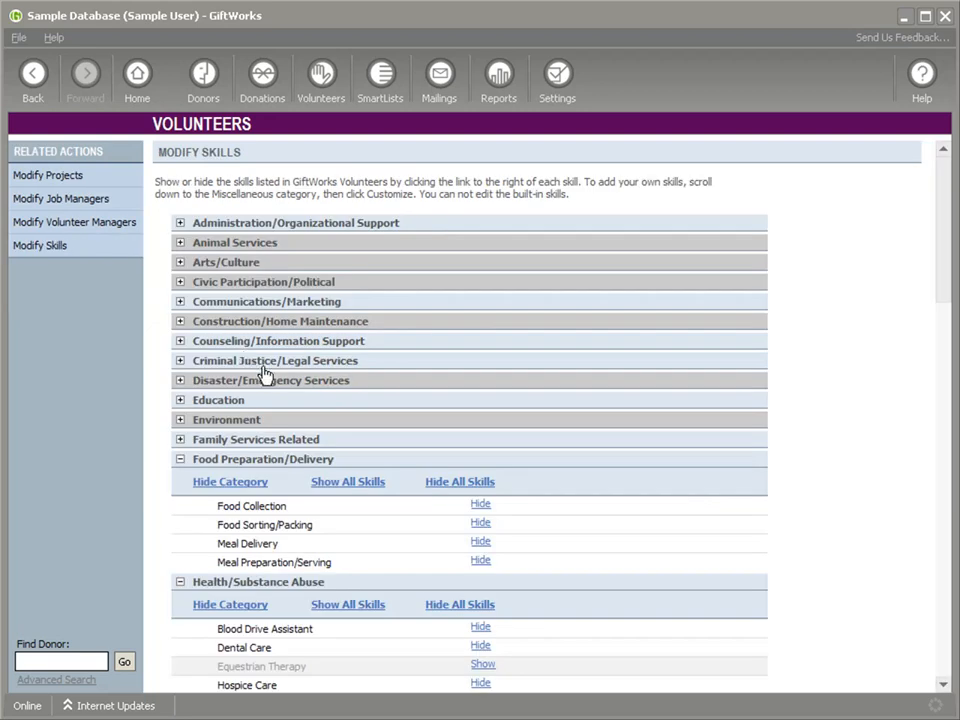
left_click(180, 459)
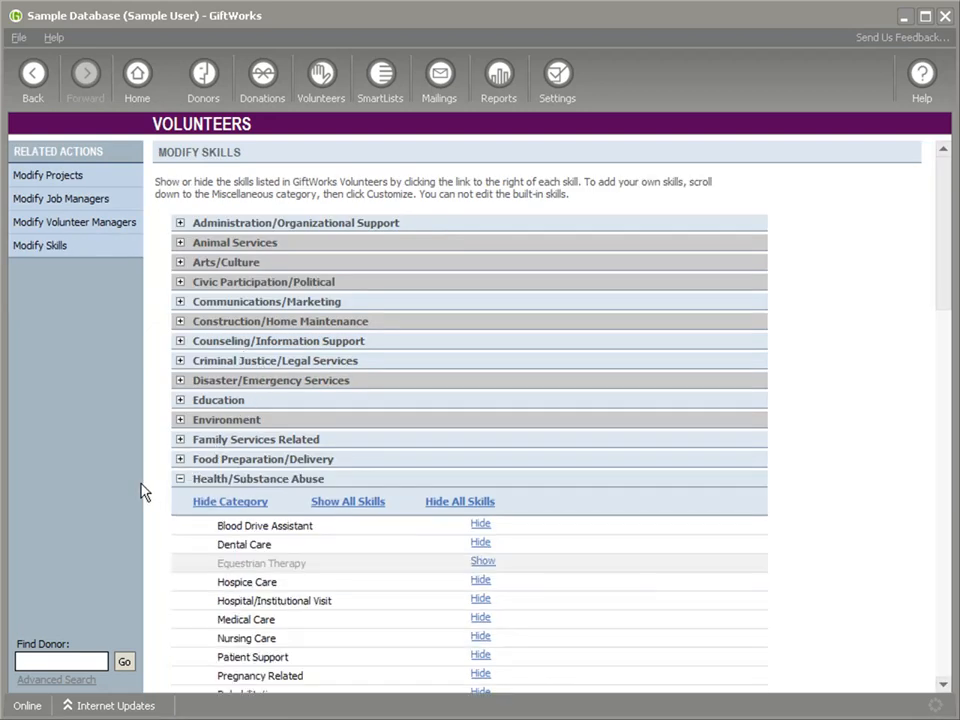
left_click(181, 479)
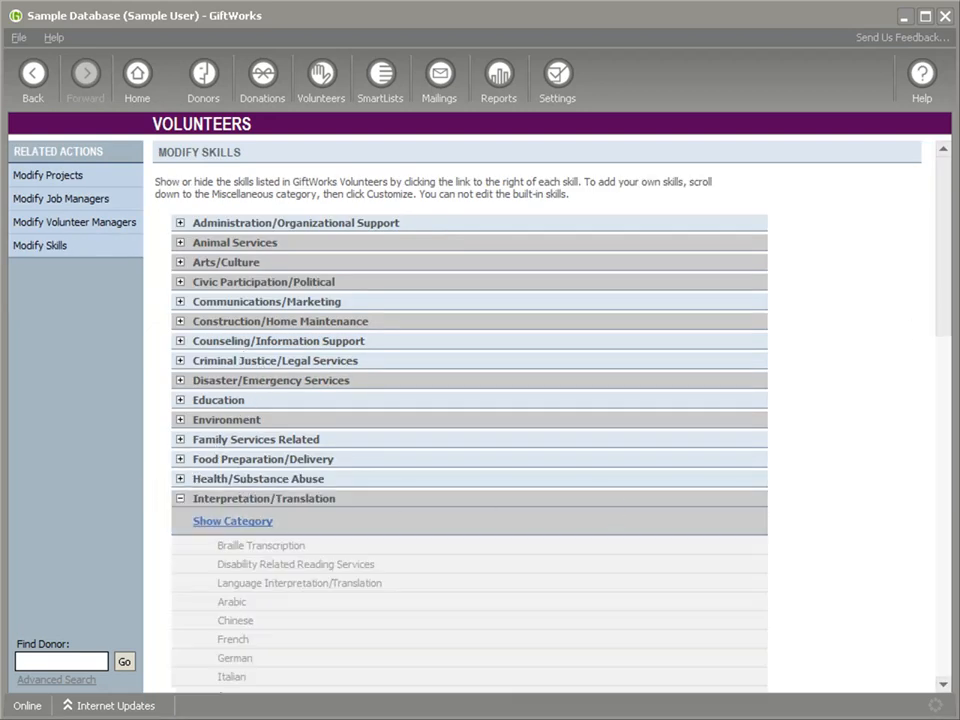
left_click_drag(948, 311, 943, 356)
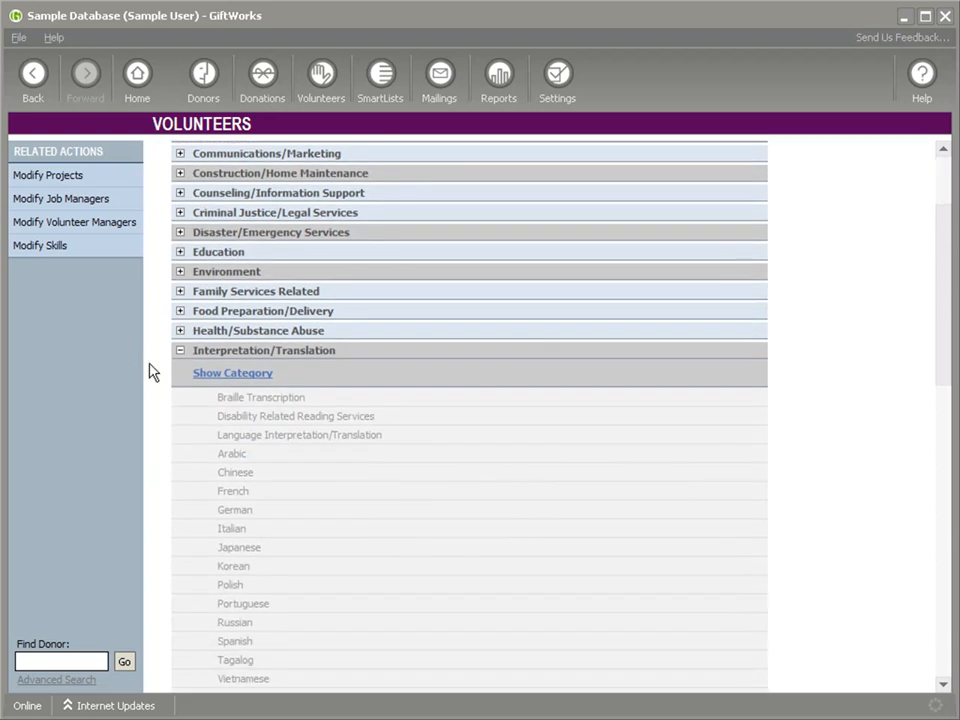
left_click(180, 351)
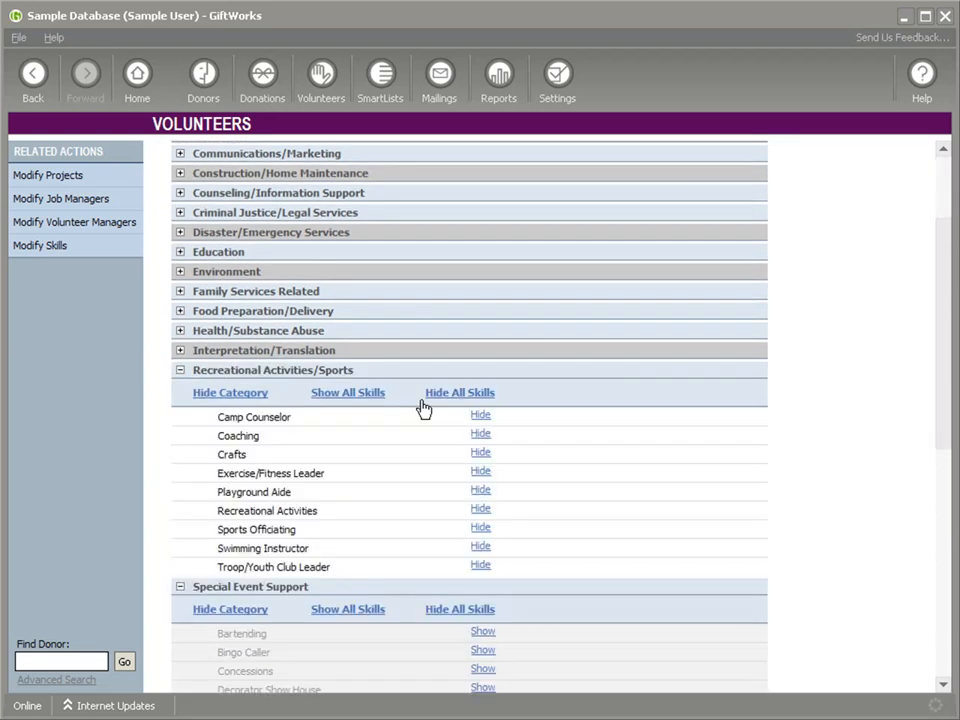
left_click(181, 370)
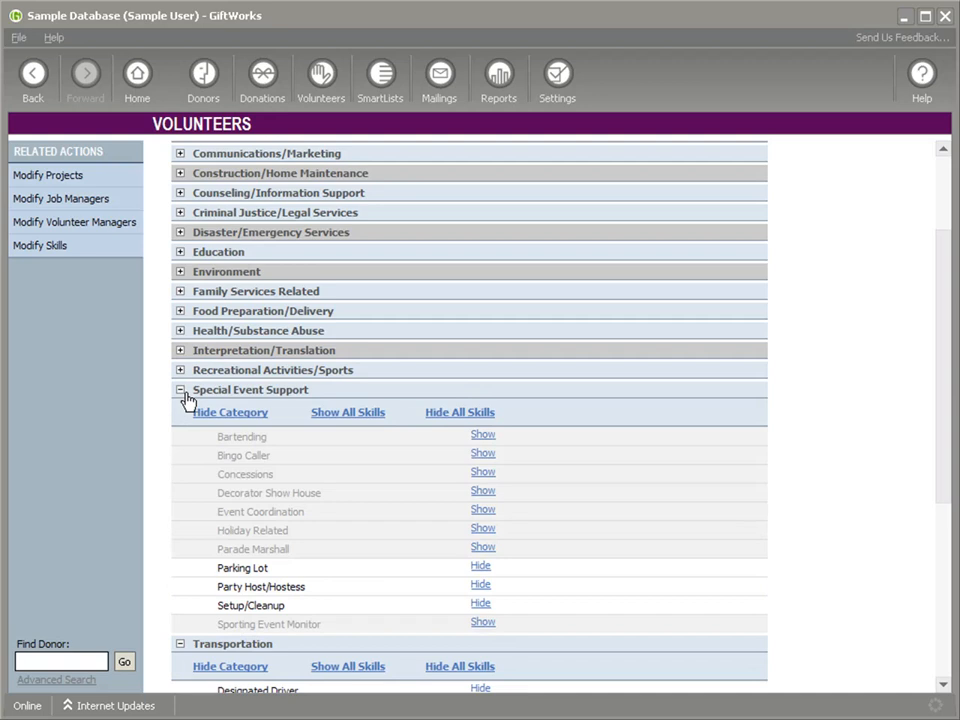
left_click(181, 391)
left_click(181, 409)
left_click(181, 456)
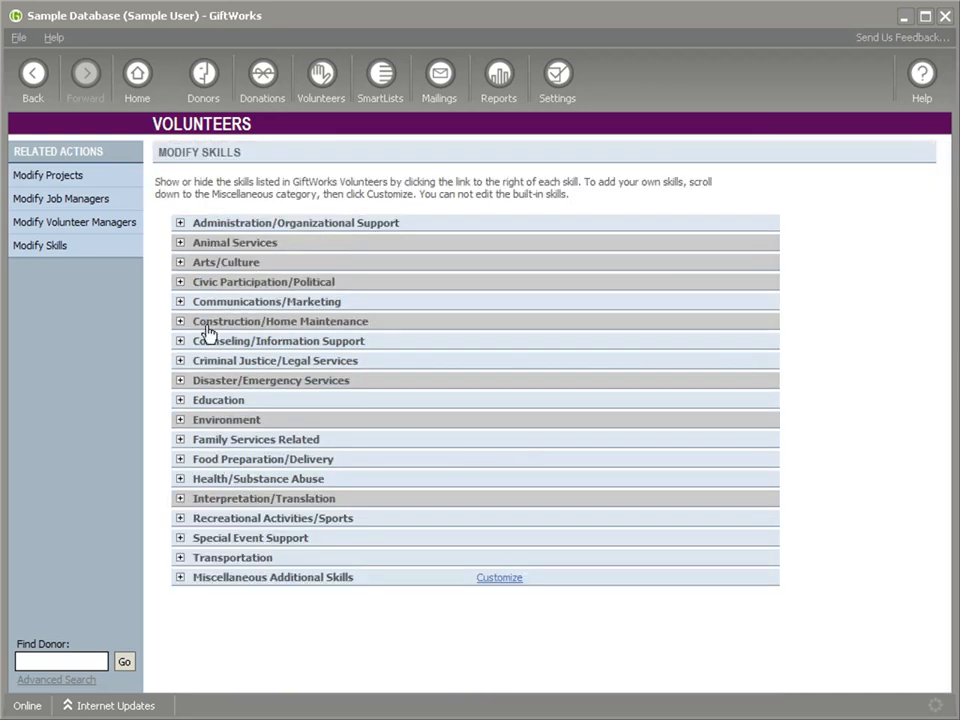
- Show the Animal Services skill category, hide it again and collapse its list
left_click(181, 242)
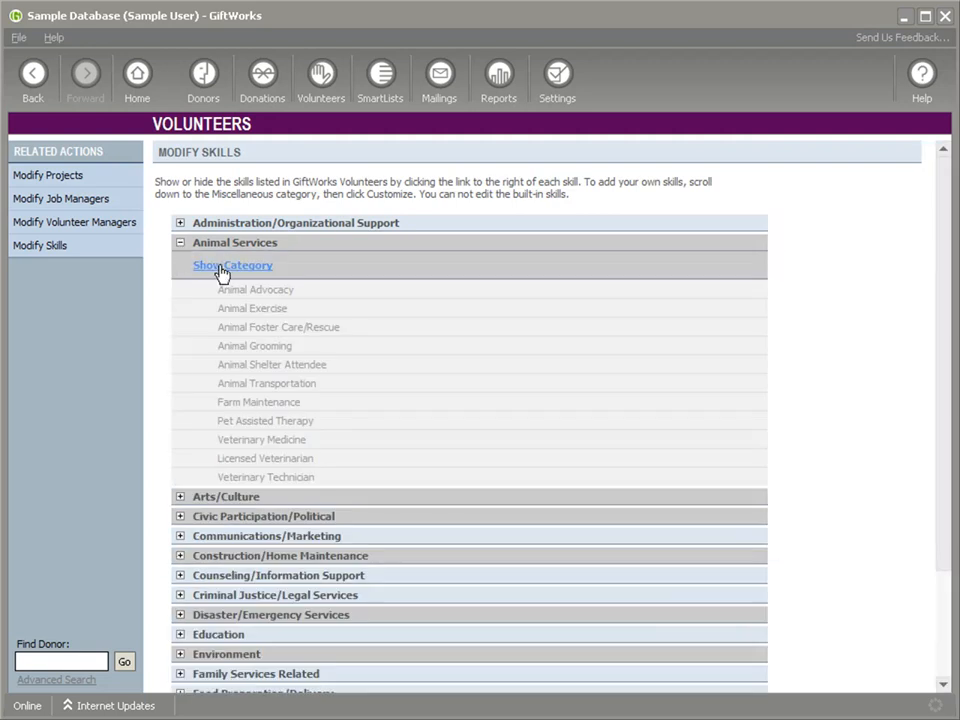
left_click(216, 266)
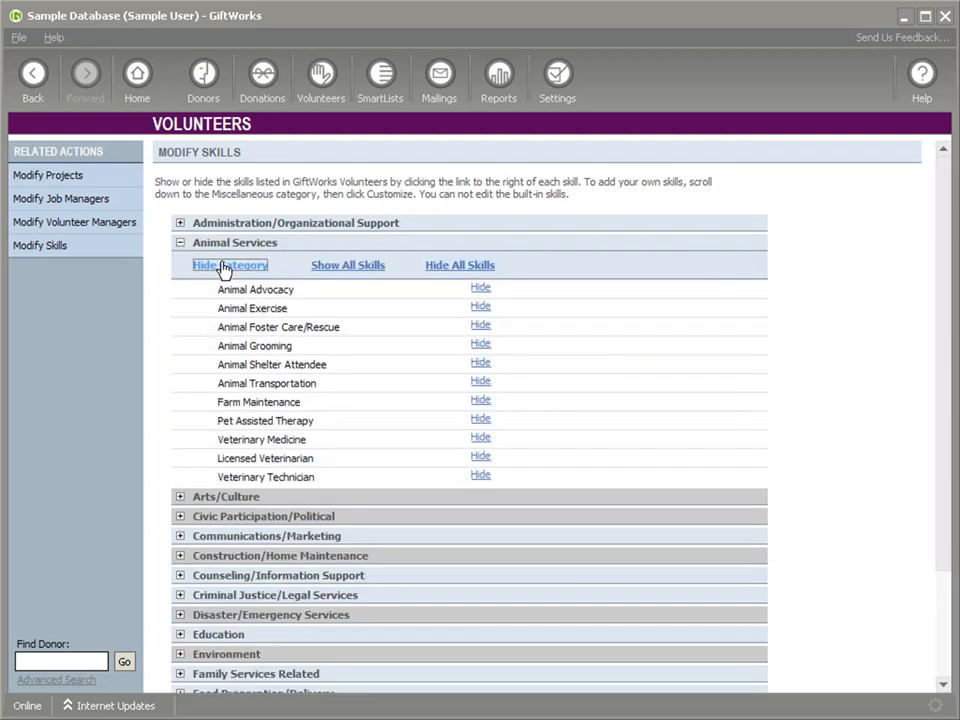
left_click(196, 265)
left_click(181, 243)
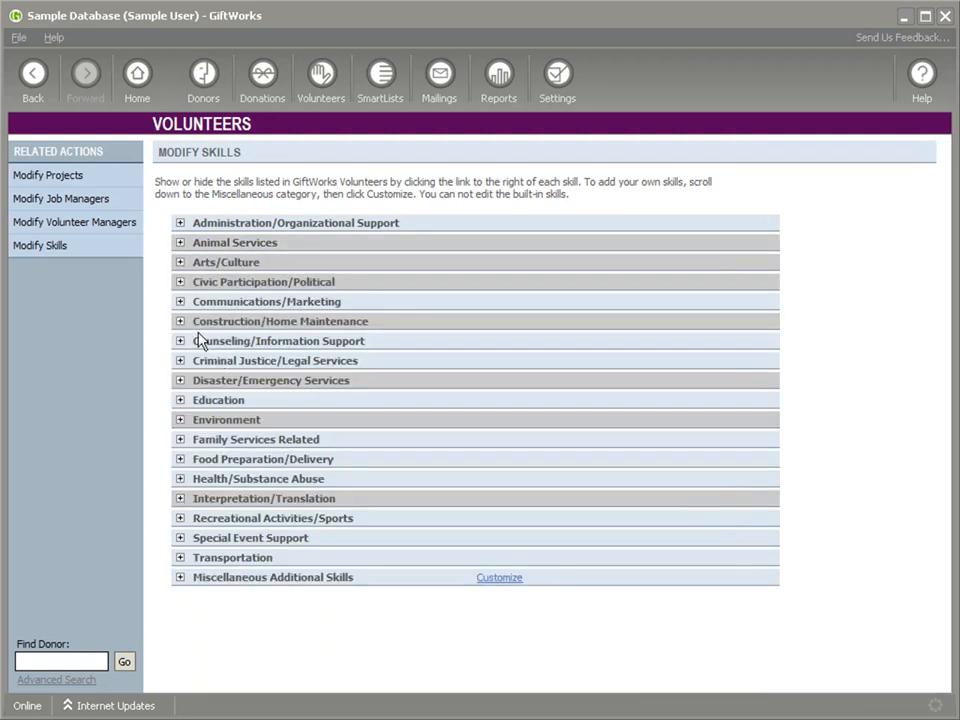
- Make the Conference Exhibit Assistant skill visible under Communications/Marketing and collapse the category
left_click(180, 302)
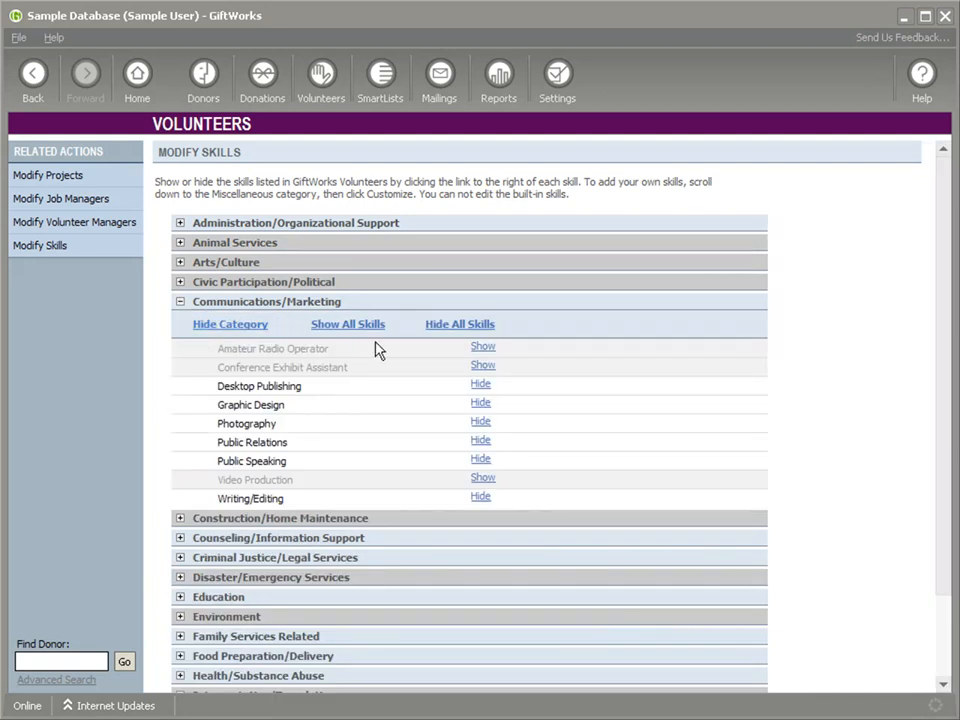
left_click(483, 367)
left_click(181, 302)
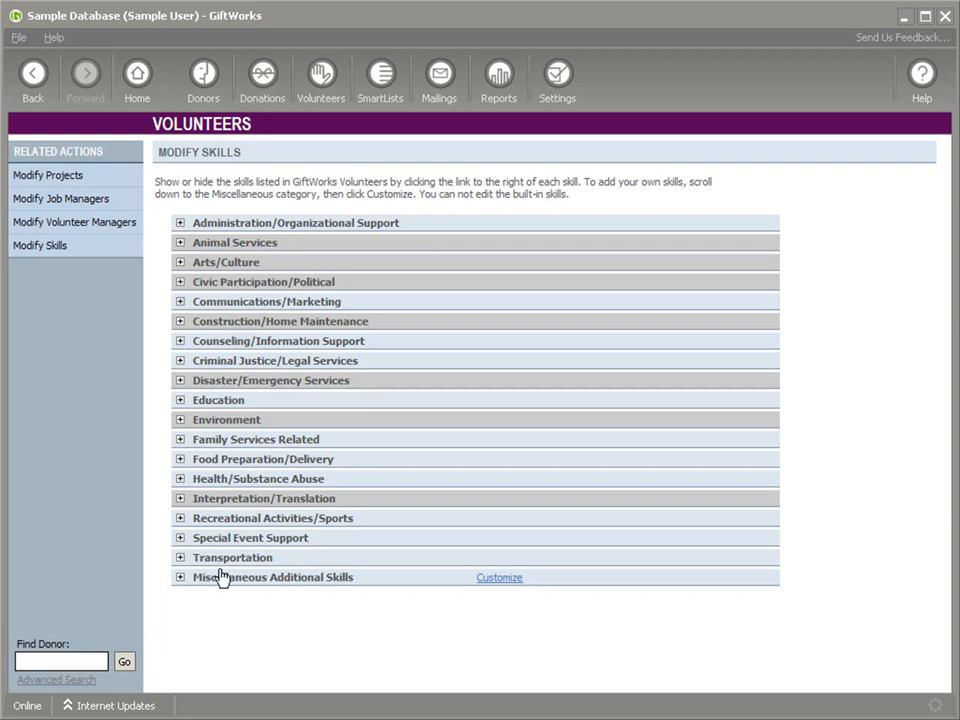
- Review the custom skills list for Miscellaneous Additional Skills, leave it without changes and collapse the category
left_click(180, 578)
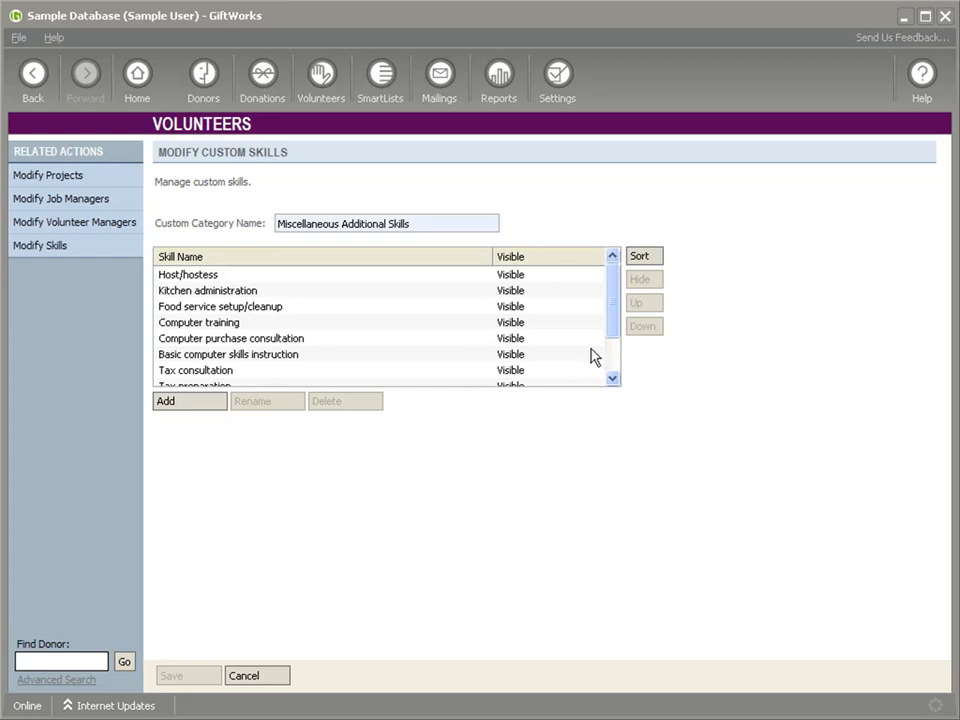
left_click(615, 302)
mouse_move(615, 302)
left_mouse_down()
mouse_move(613, 336)
mouse_move(615, 315)
left_mouse_up()
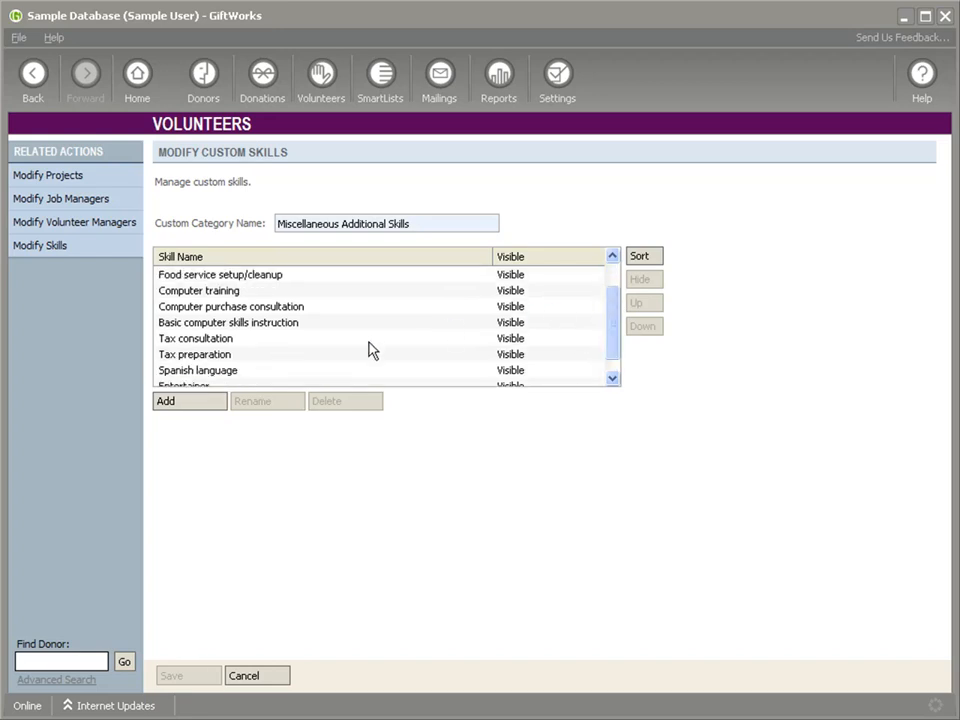
left_click(263, 684)
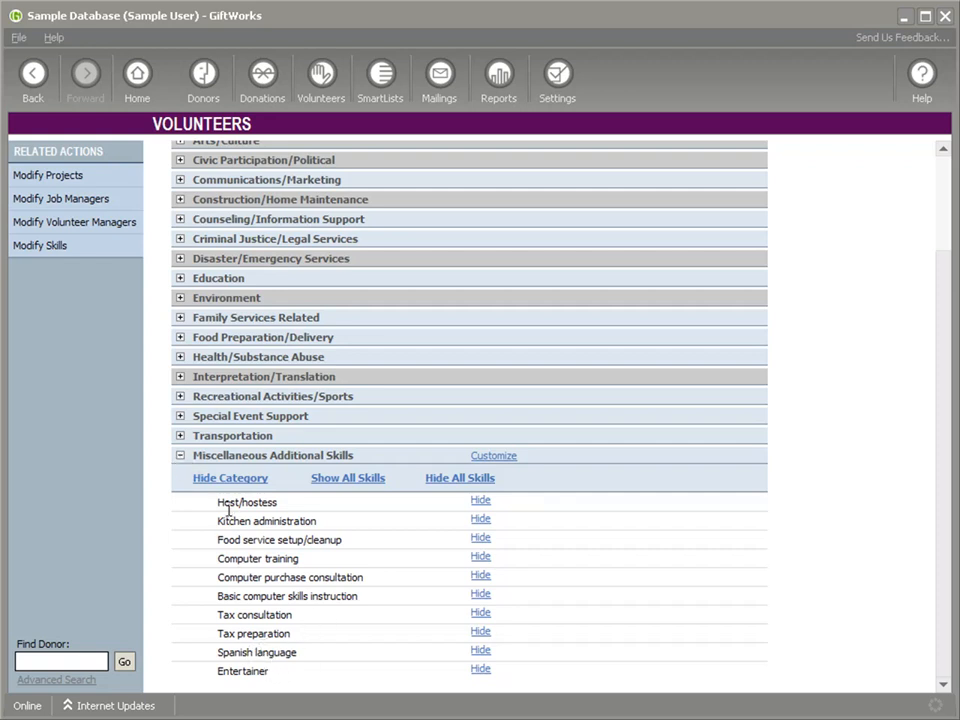
left_click(180, 456)
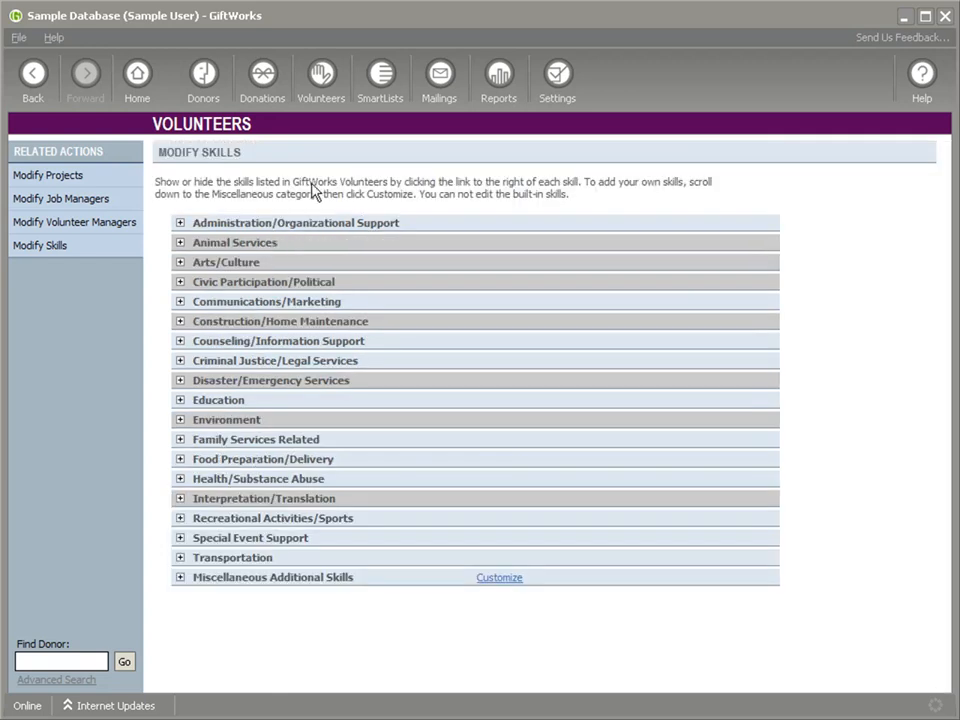
- Leave the skills settings and open the list for managing volunteers
left_click(321, 75)
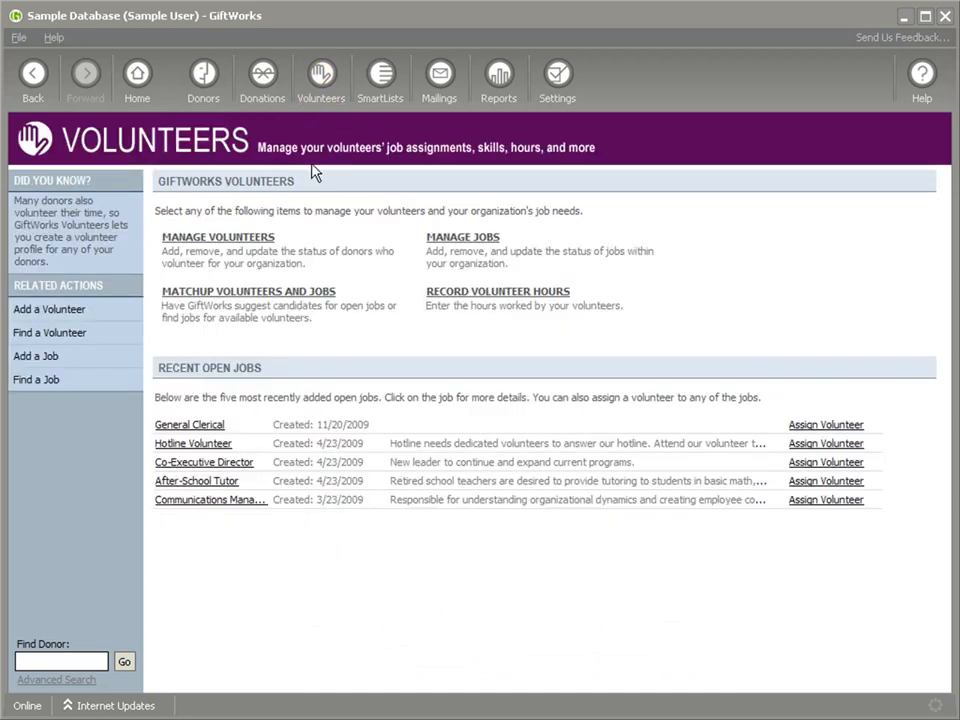
left_click(200, 245)
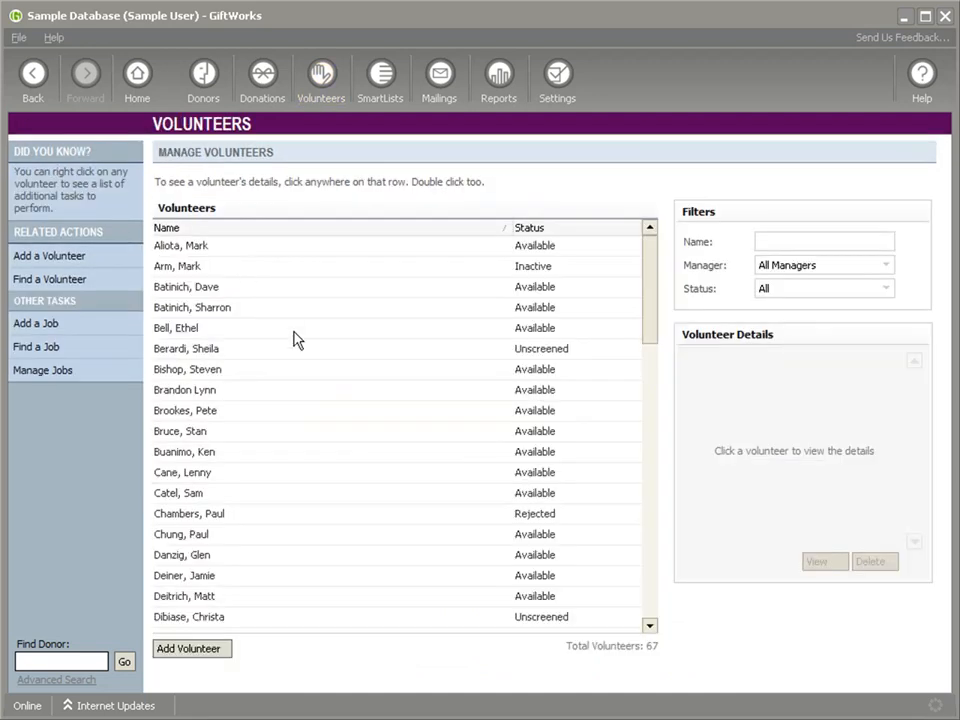